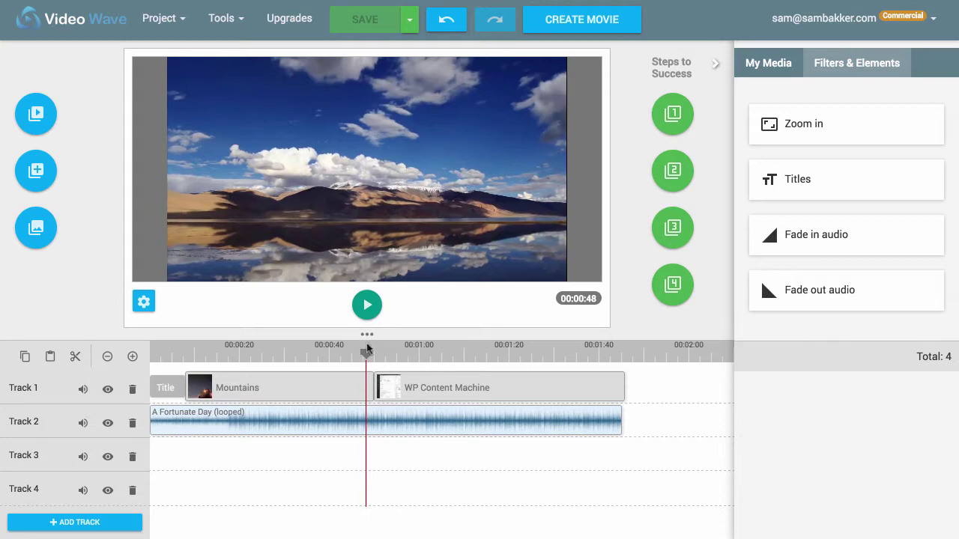
Step: Rewind to the project start, then play, pause and resume the preview to check title and music
left_click_drag(321, 346, 160, 347)
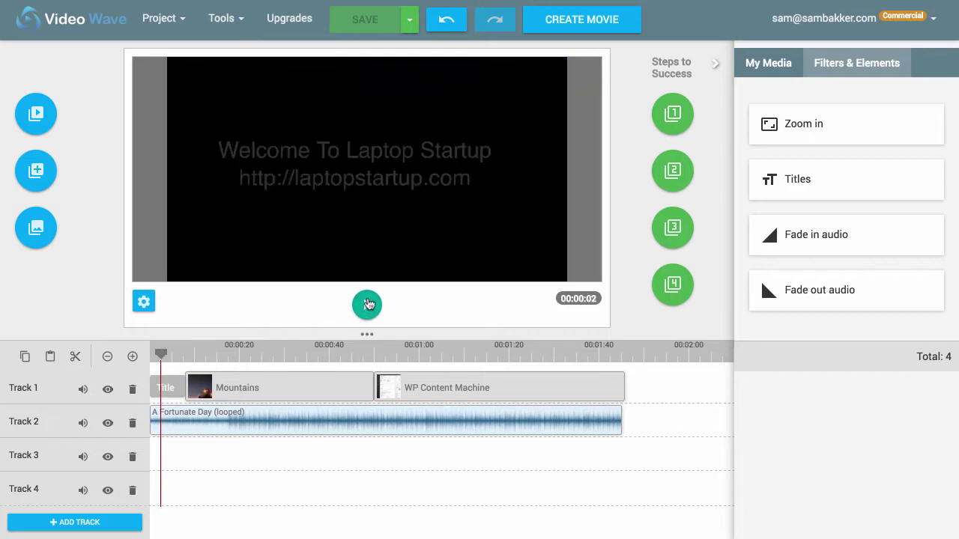
left_click(368, 304)
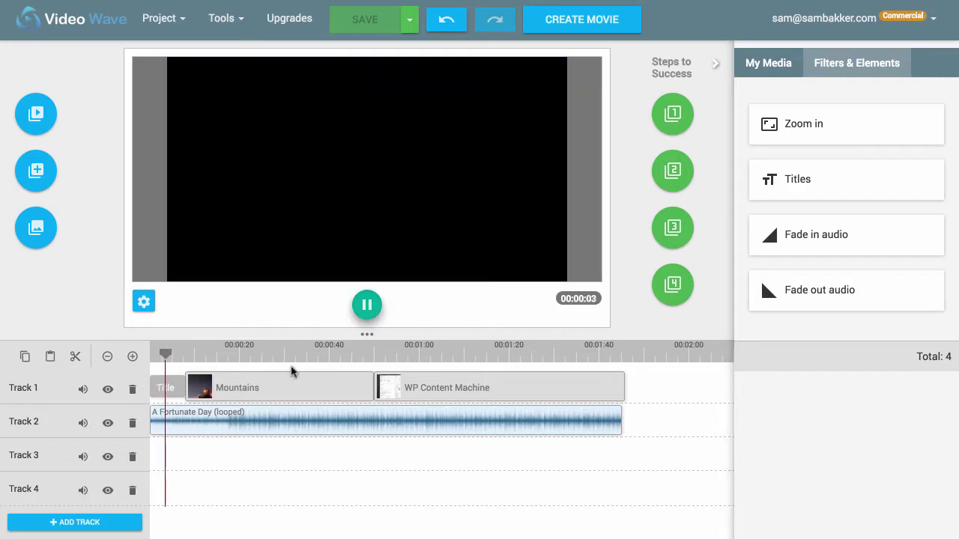
left_click(298, 421)
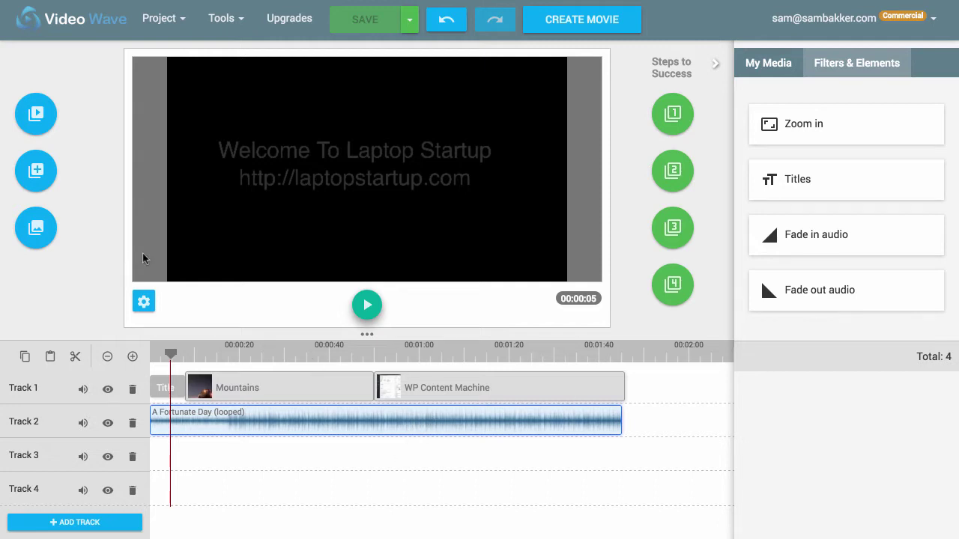
left_click(375, 307)
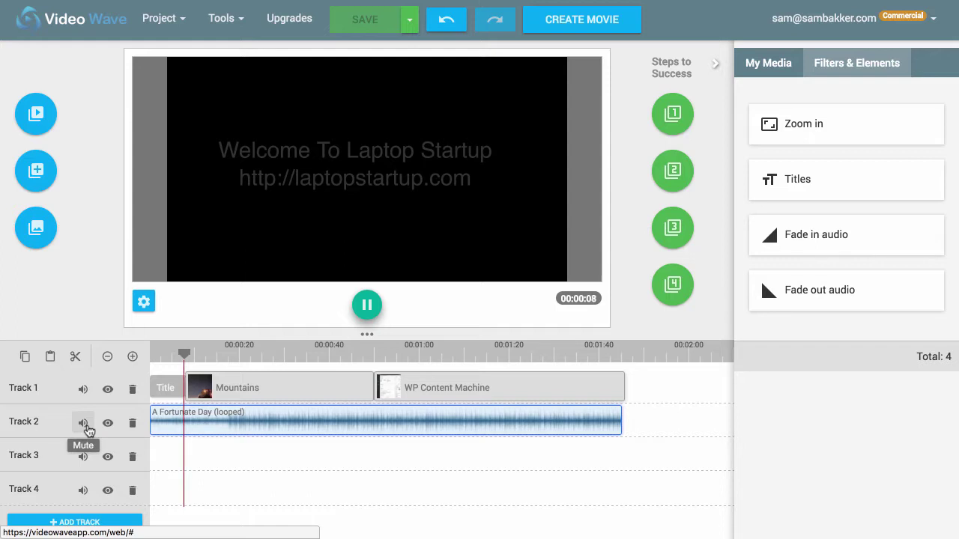
Step: Stop the preview and lower the A Fortunate Day music clip's volume filter to about 45%
left_click(85, 425)
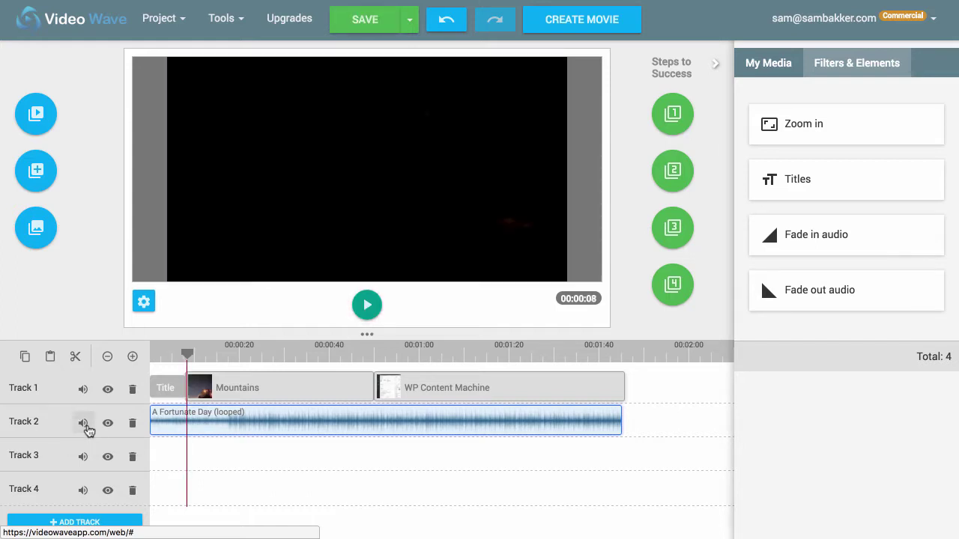
right_click(272, 408)
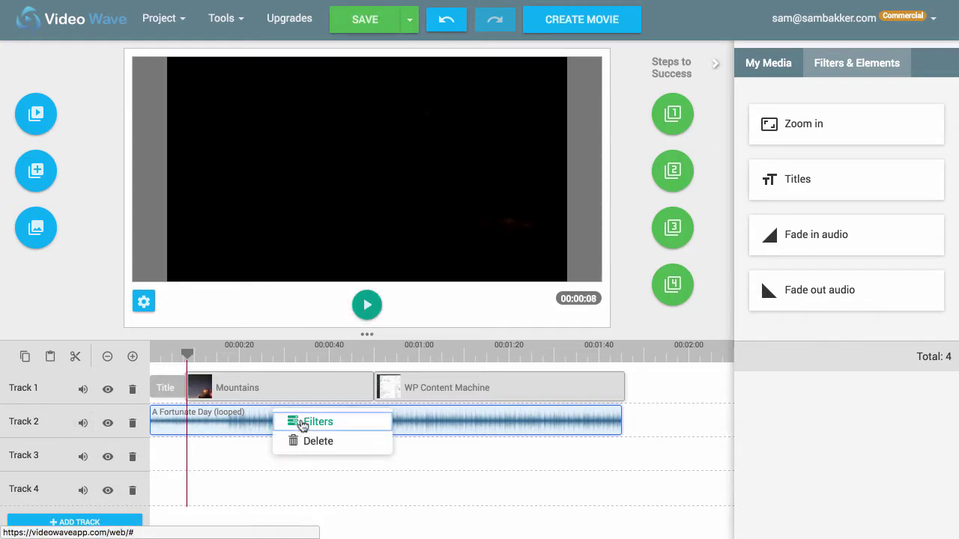
left_click(301, 424)
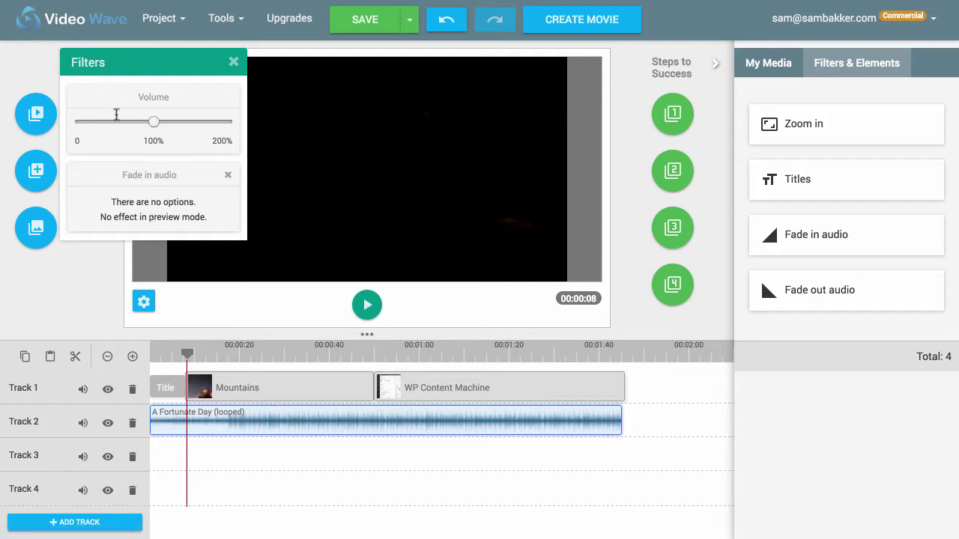
left_click_drag(152, 129, 117, 126)
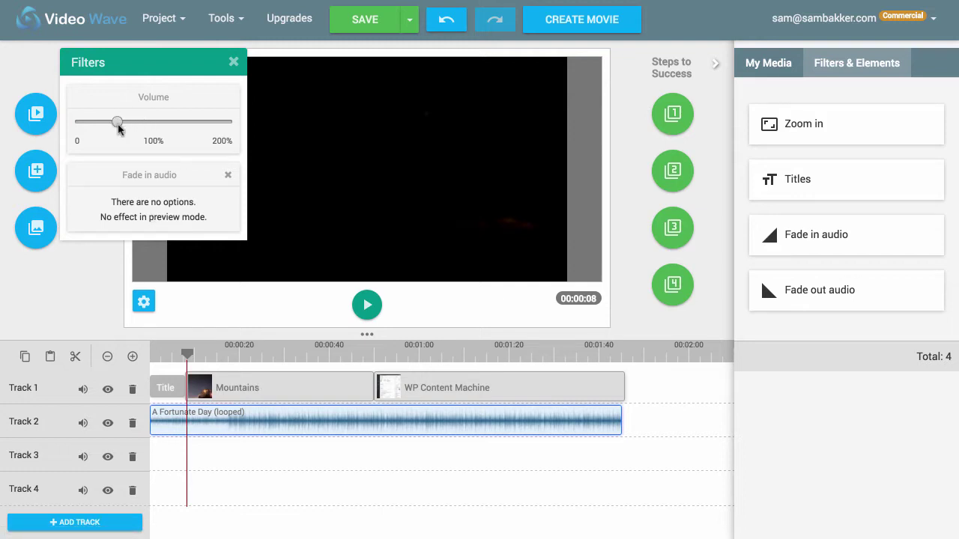
left_click(234, 64)
Step: Move the playhead to about 0:35, 0:48, 0:54, then back to about 0:41
left_click(317, 352)
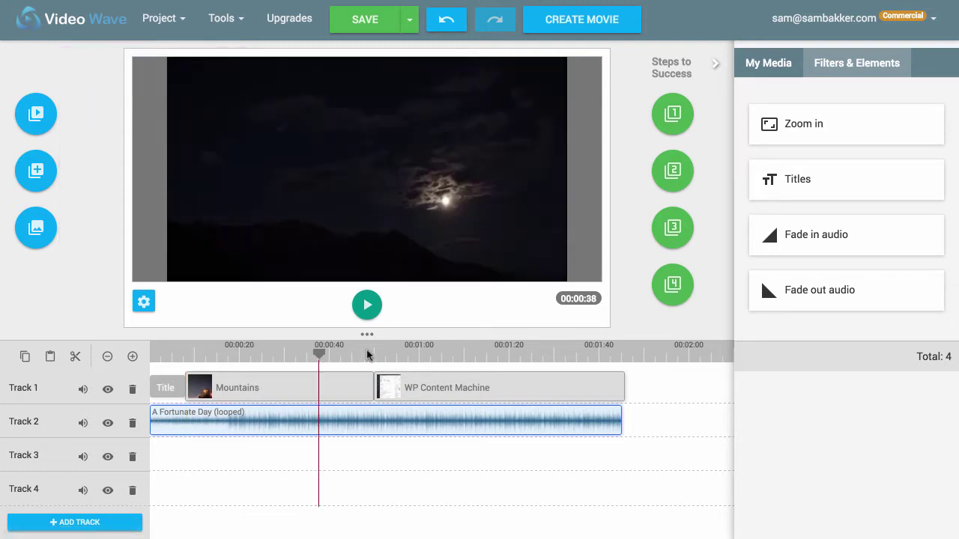
left_click(367, 353)
left_click(394, 354)
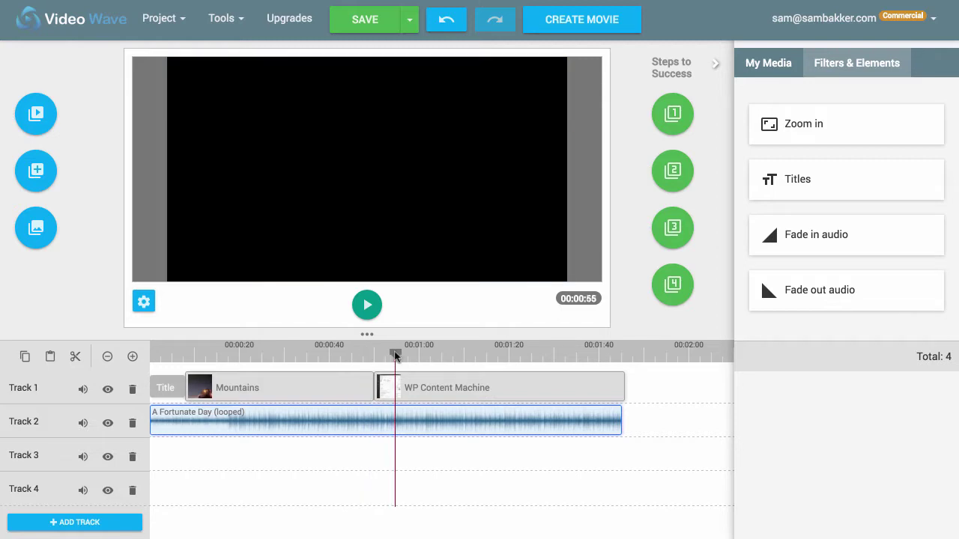
left_click(333, 355)
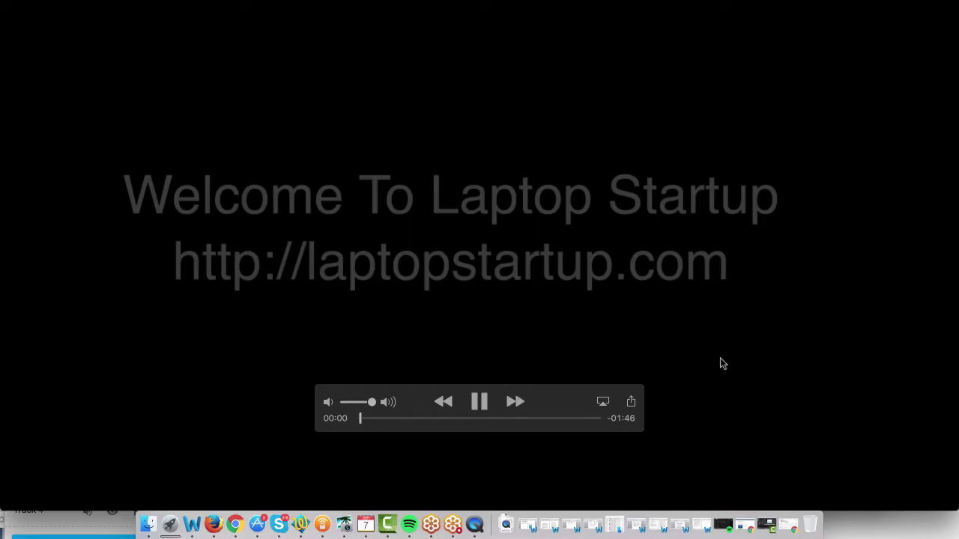
Step: Jump the QuickTime movie through 00:24, WordPress Campaigns, 00:20, 00:08 and 00:18, then return to Video Wave
left_click(415, 418)
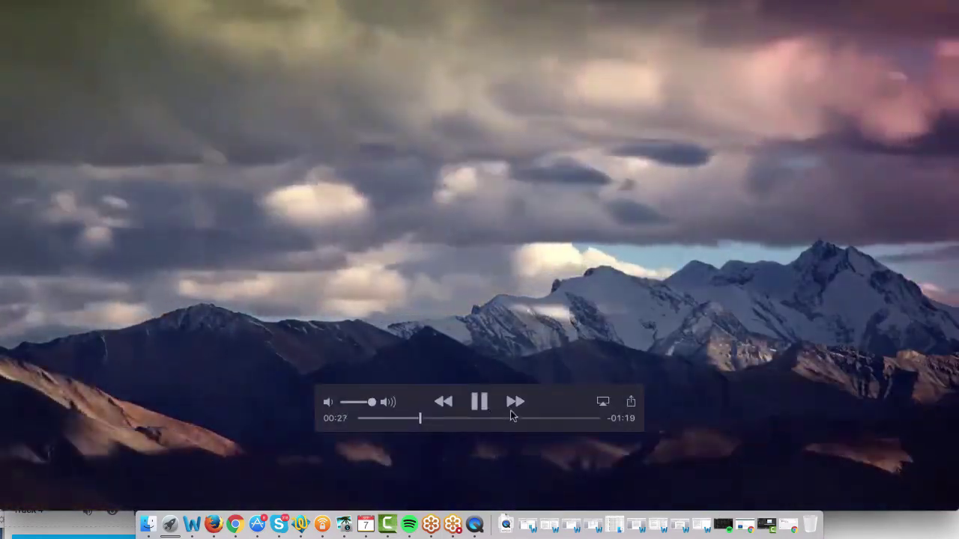
left_click(517, 417)
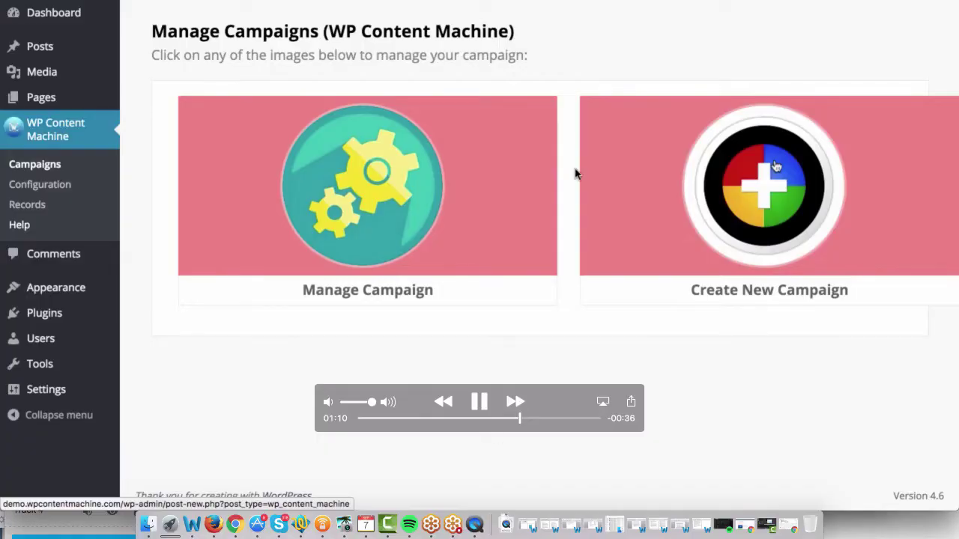
left_click(480, 400)
left_click(404, 418)
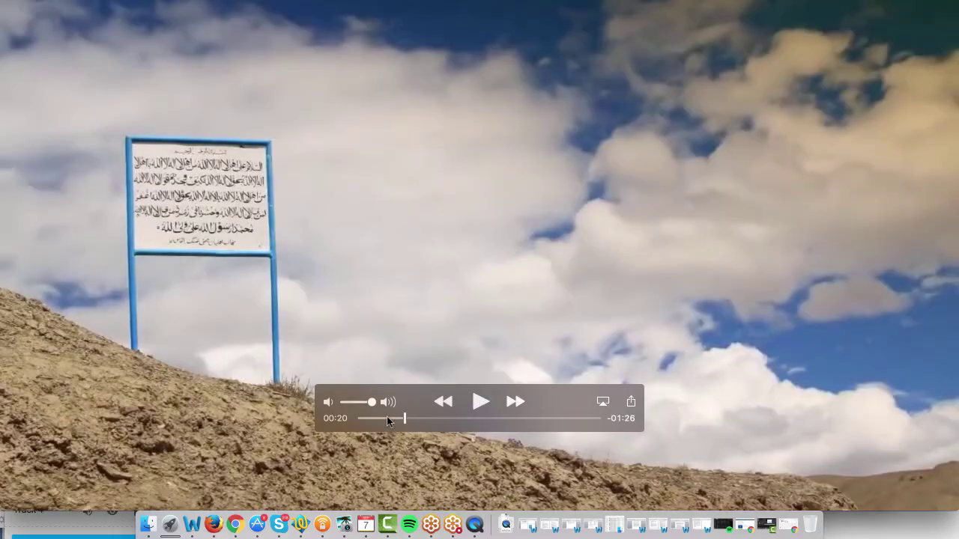
left_click(376, 420)
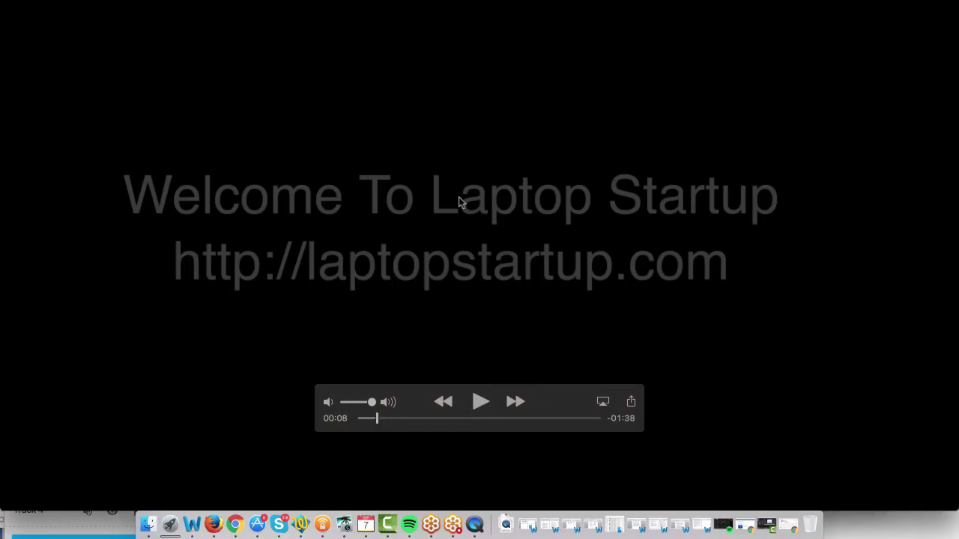
left_click(403, 419)
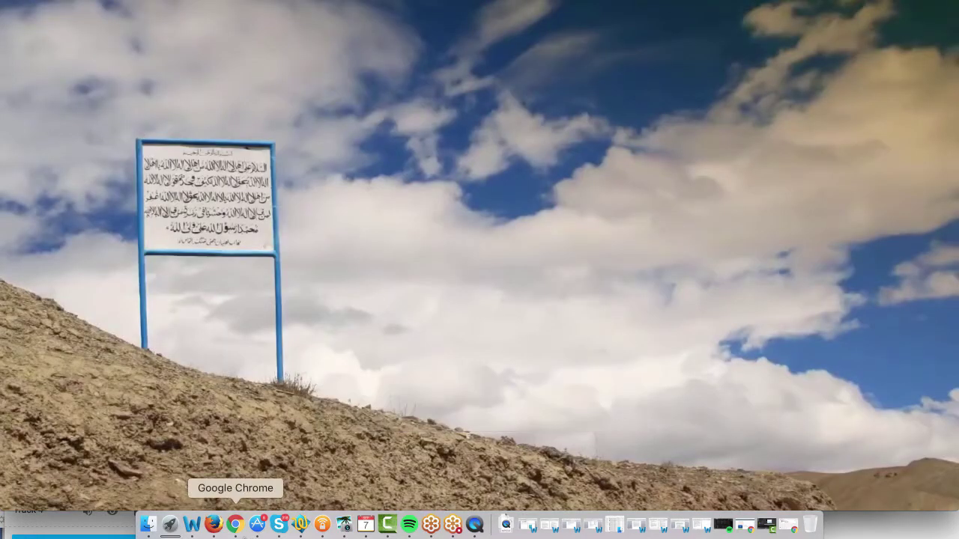
left_click(234, 524)
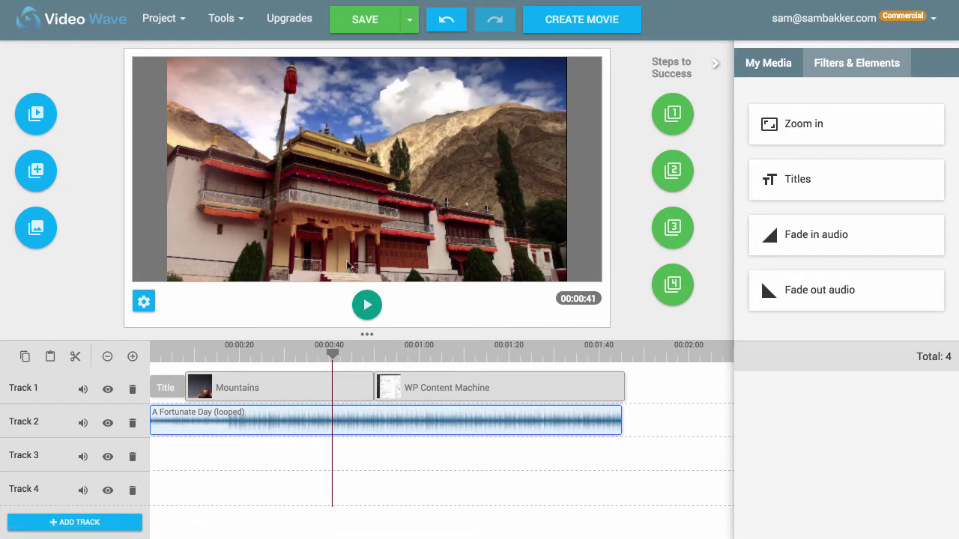
Step: Create a new project via Project > New Project, answer the save prompt, and add tracks to four
left_click(85, 25)
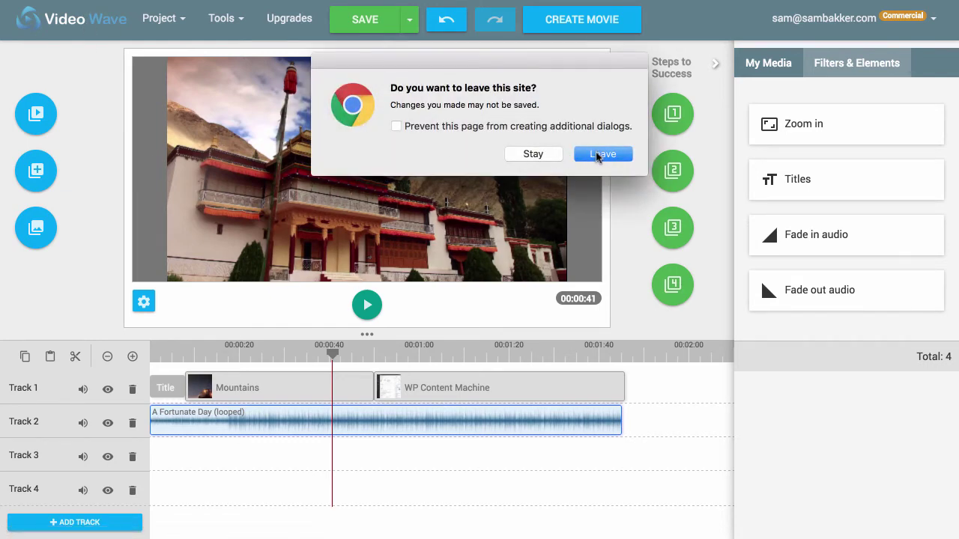
left_click(547, 155)
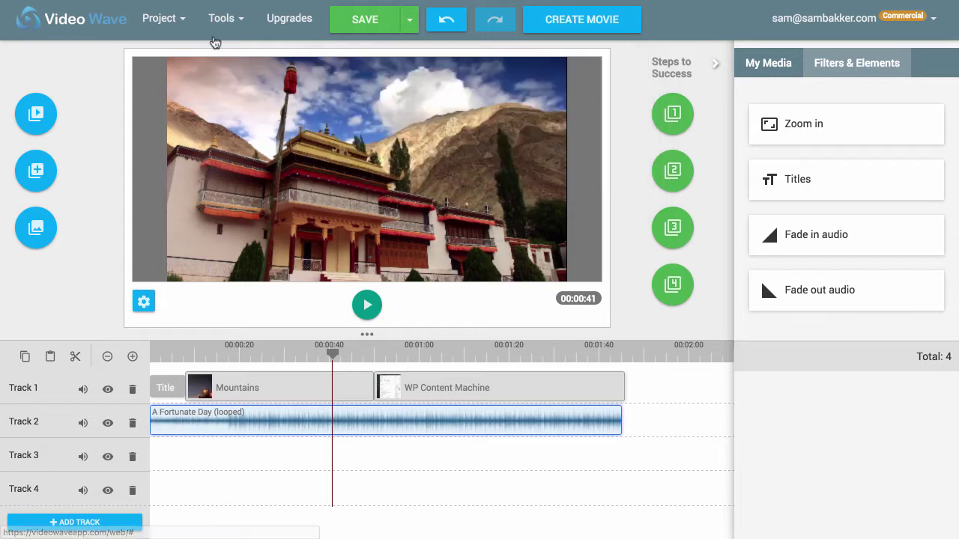
left_click(175, 22)
left_click(175, 63)
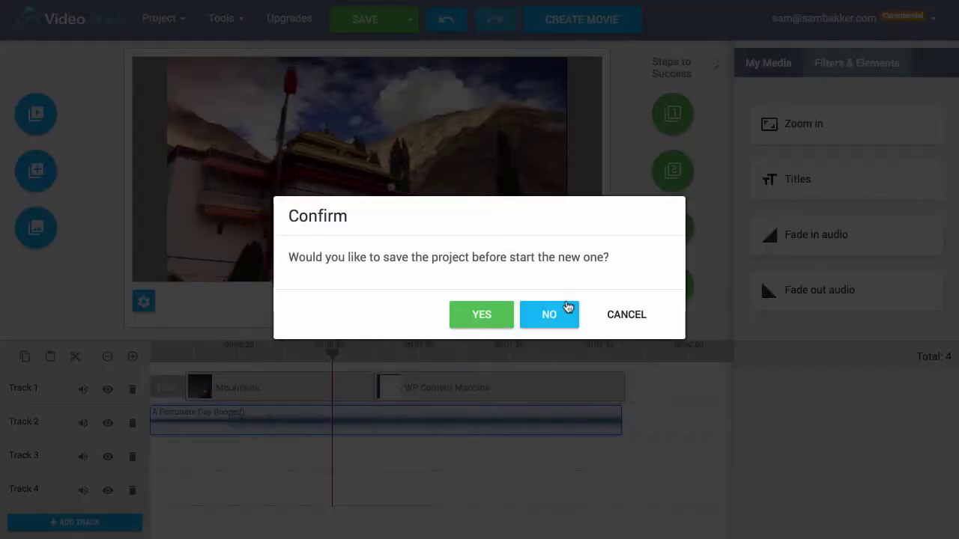
left_click(489, 319)
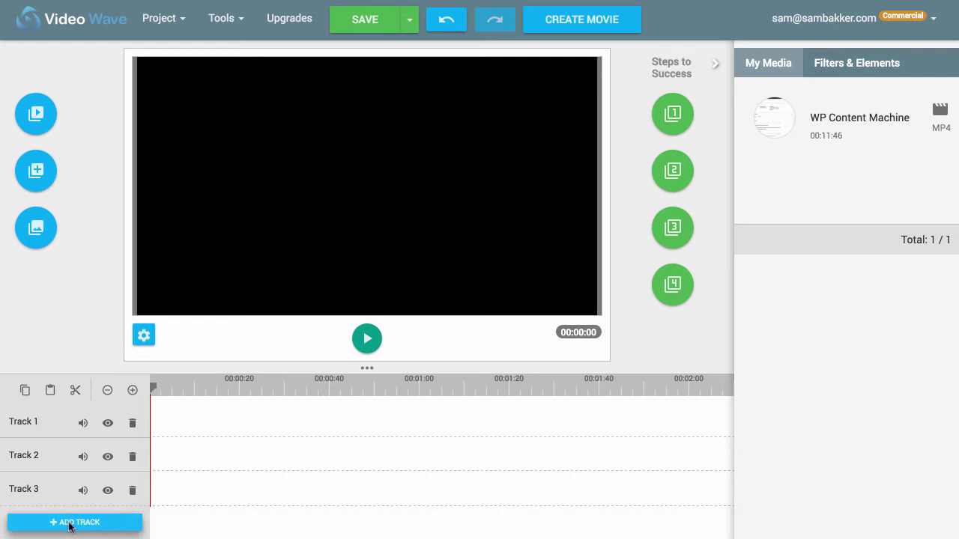
left_click(69, 525)
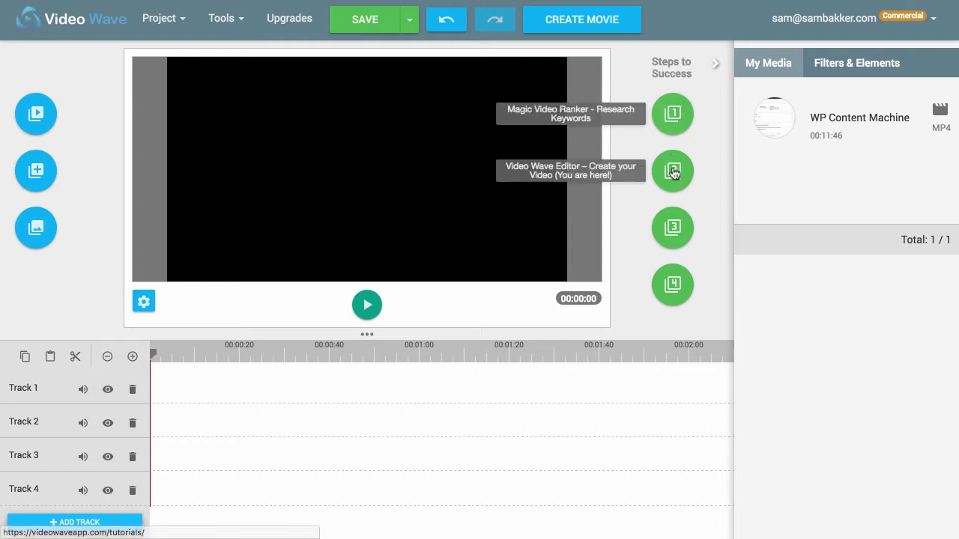
Step: Open the Magic Video Ranker and predict the keyword 'fitness', which rates Poor
left_click(673, 114)
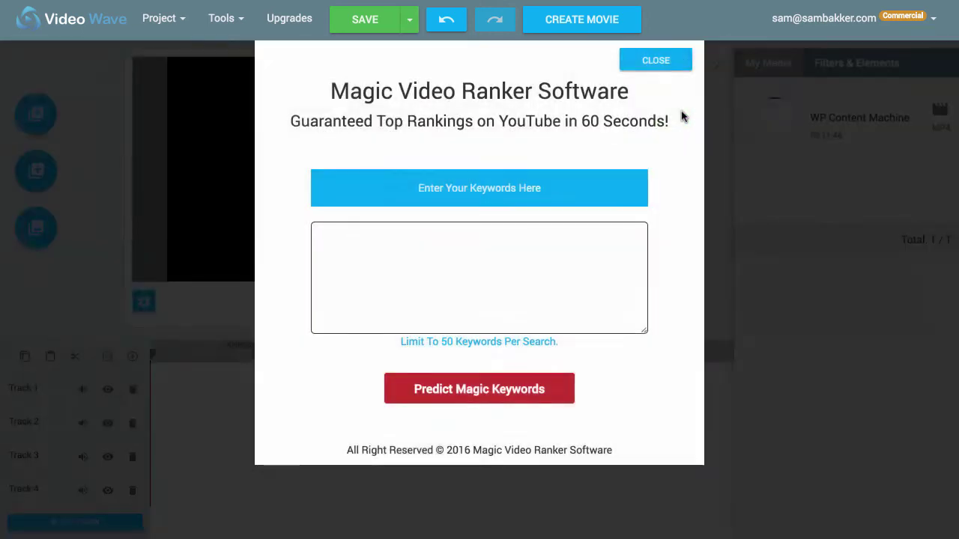
left_click(443, 262)
type("fitness")
left_click(486, 387)
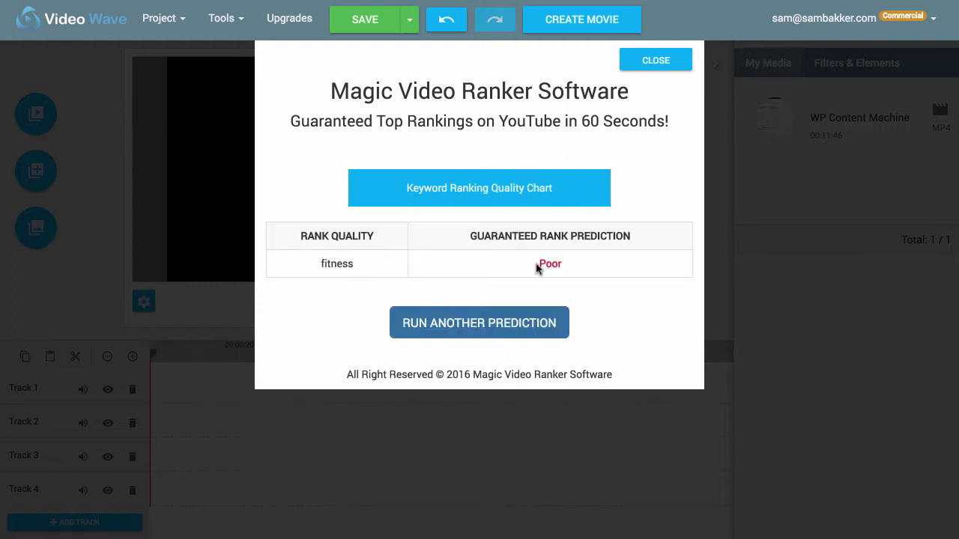
left_click_drag(537, 264, 587, 264)
left_click(552, 265)
Step: Run another prediction for 'bicep curl workout', which comes back Below Average
left_click(520, 325)
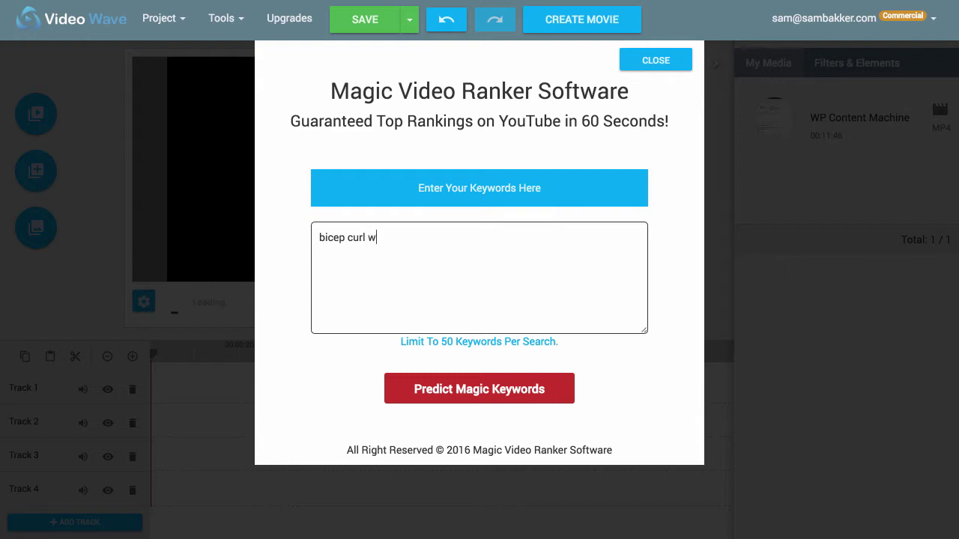
type("out")
left_click(561, 393)
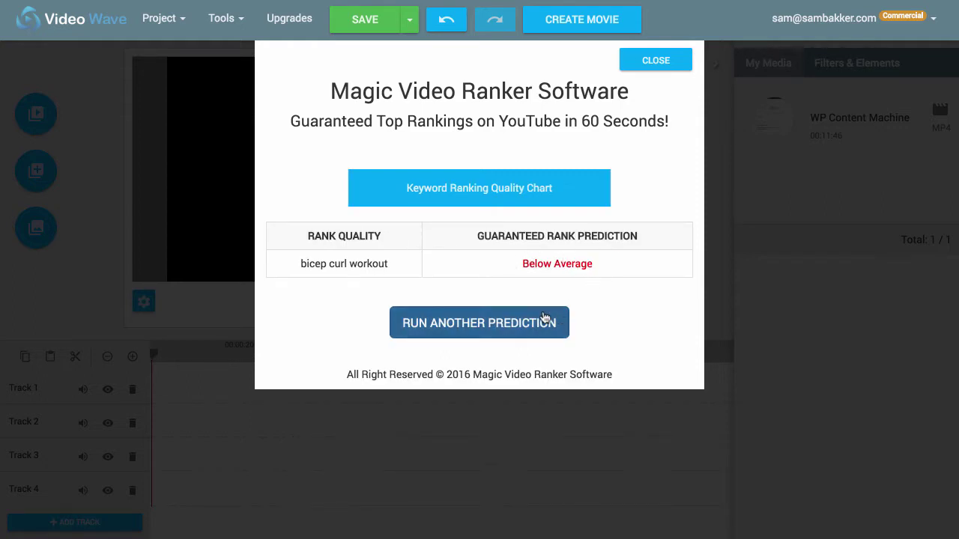
Step: Run a new prediction for 'laptop startup', which rates Poor
left_click(493, 322)
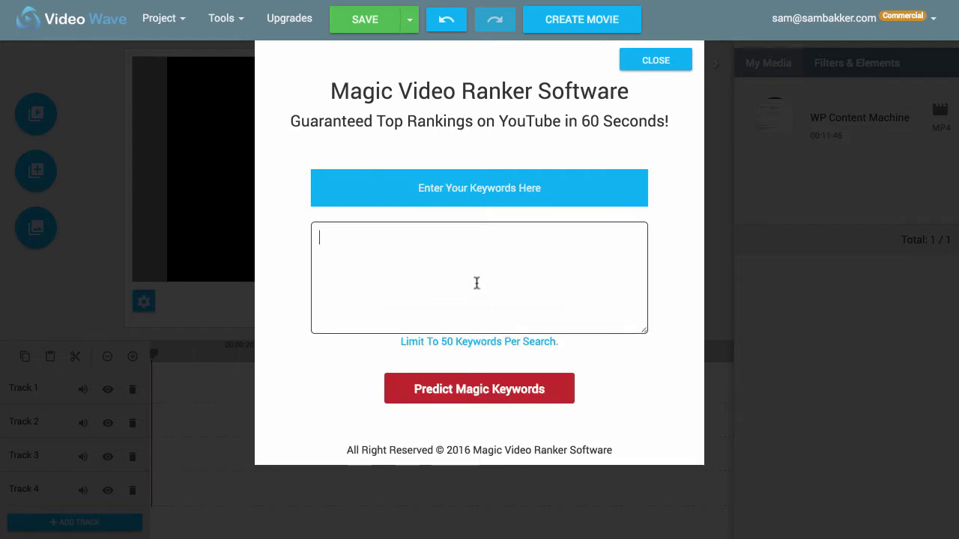
left_click(476, 282)
type("laptop s")
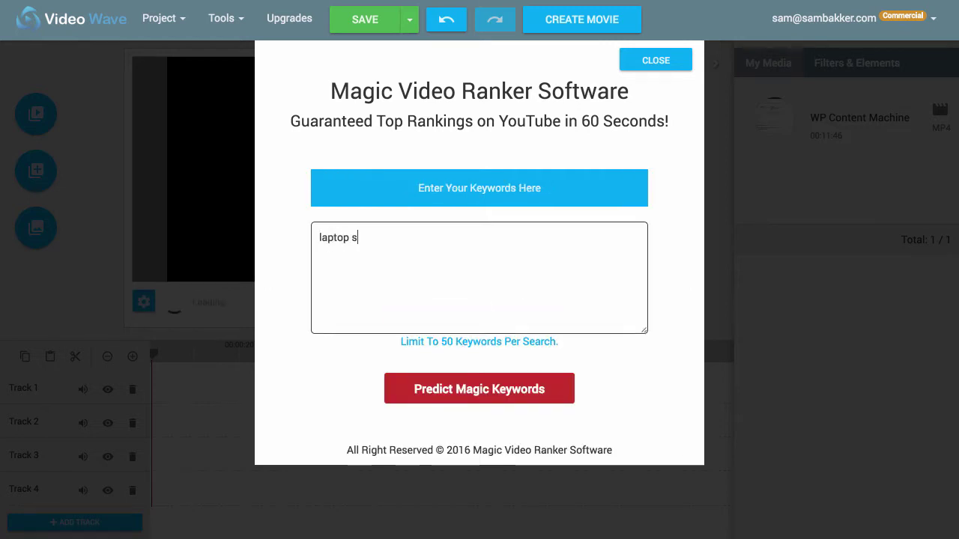
type("tartup")
left_click(465, 390)
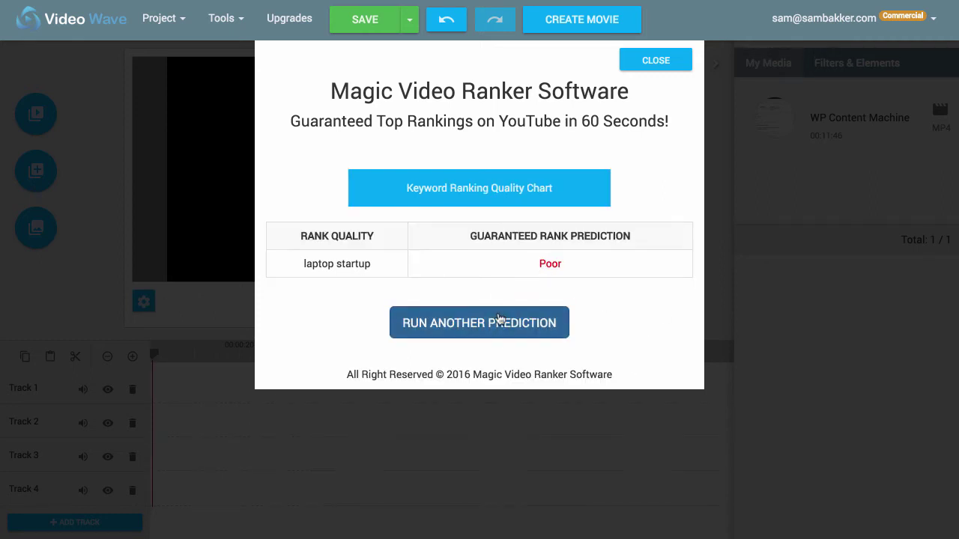
Step: Predict the creator's name followed by 'Laptop Start', which rates Excellent
left_click(496, 323)
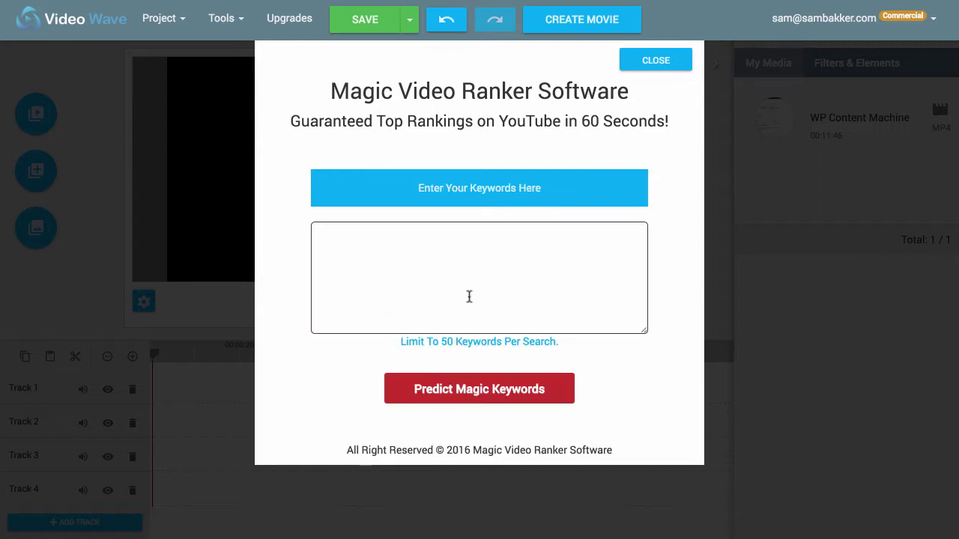
left_click(453, 280)
type("Sam Bakker Laptop S")
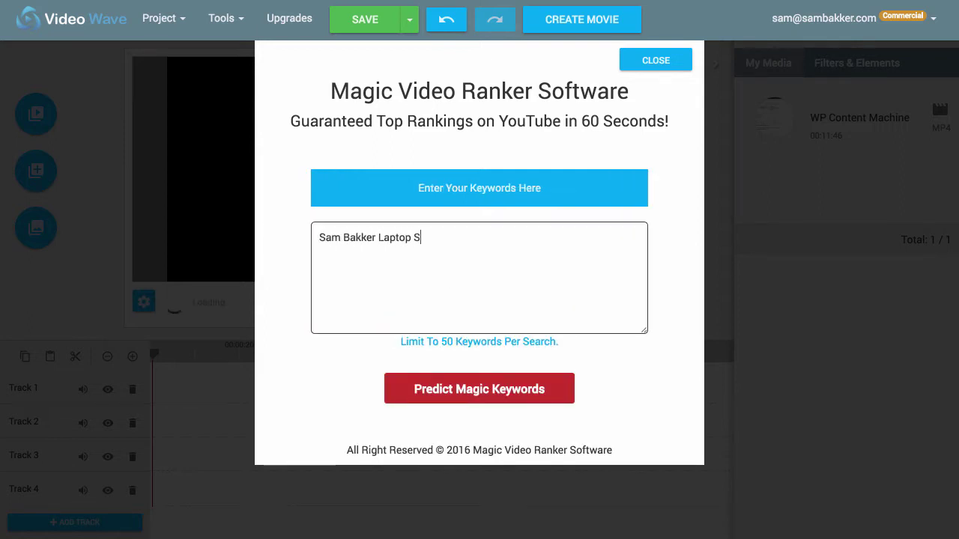
type("tartup")
left_click(463, 382)
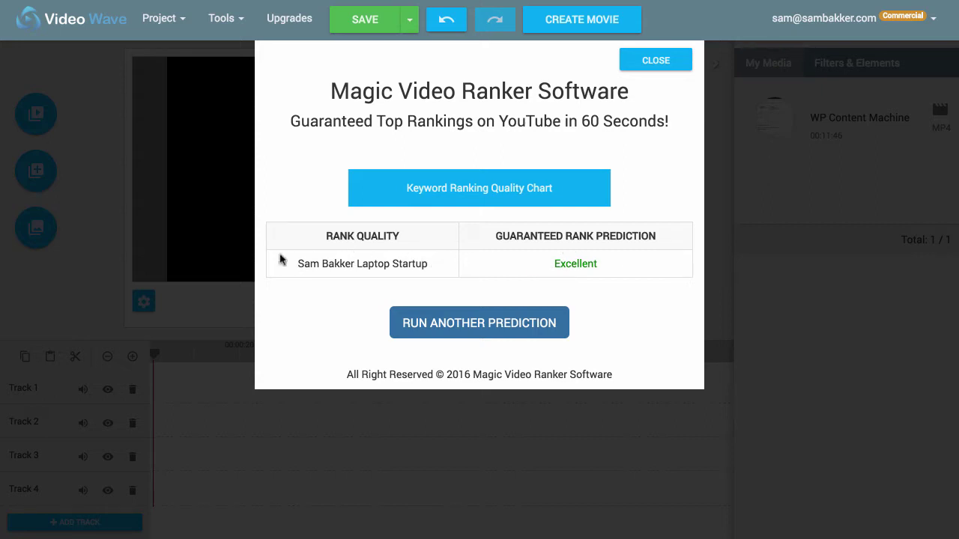
left_click_drag(534, 266, 615, 264)
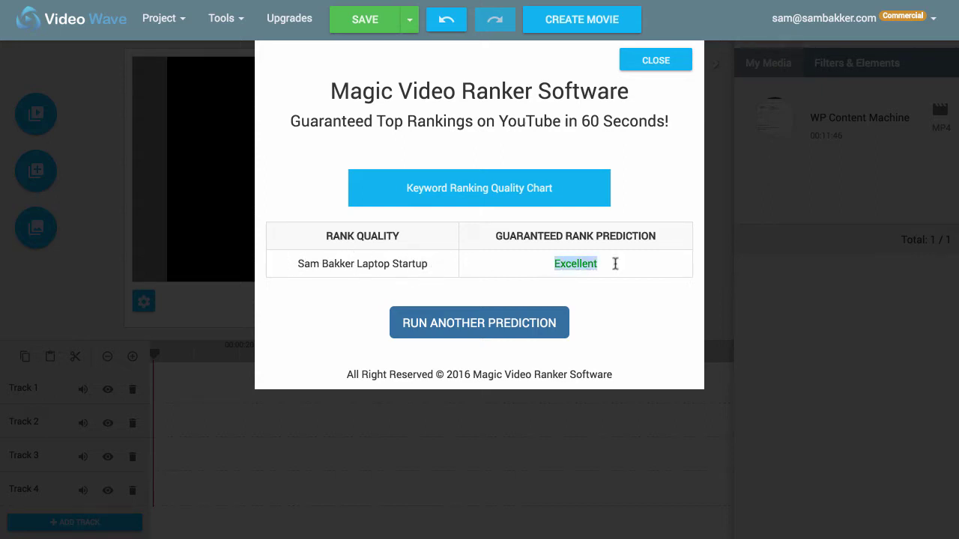
left_click(626, 264)
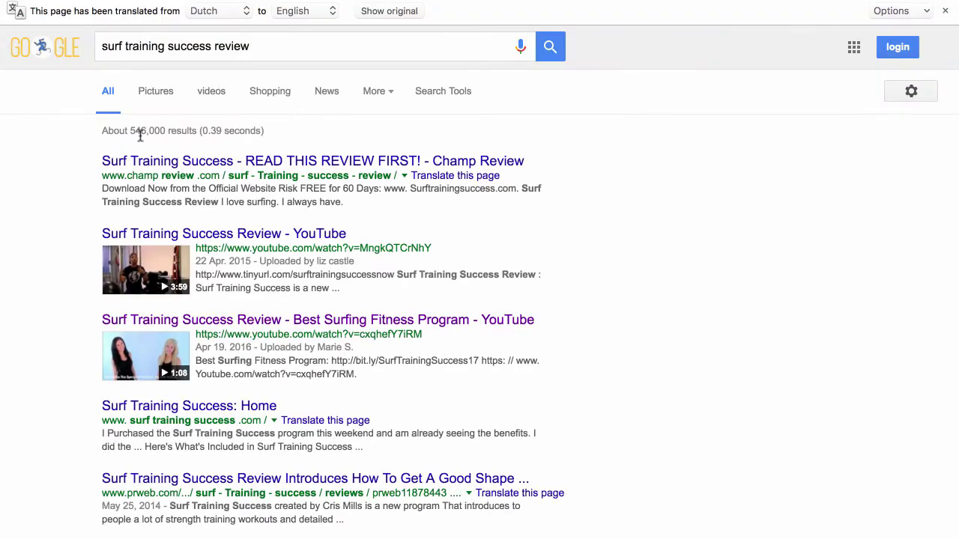
left_click_drag(129, 130, 218, 130)
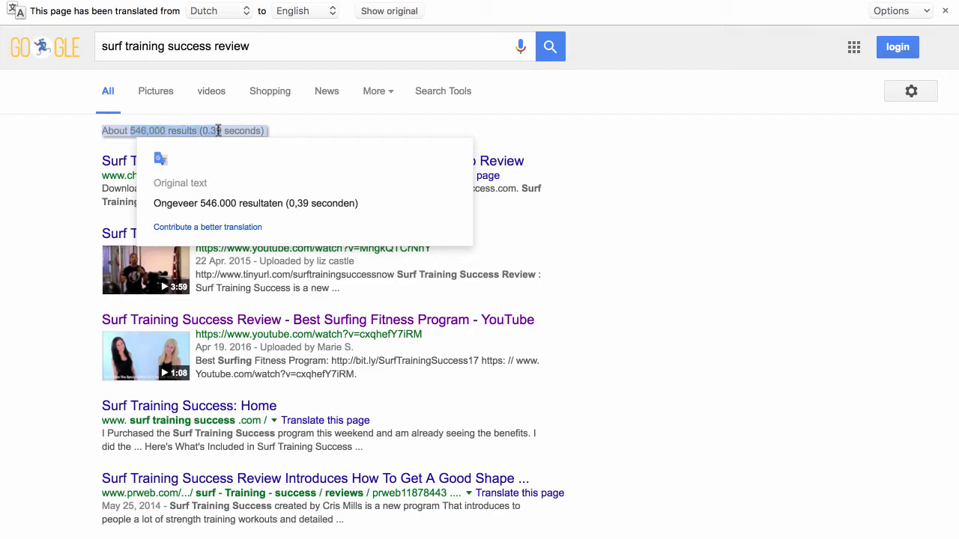
left_click(72, 155)
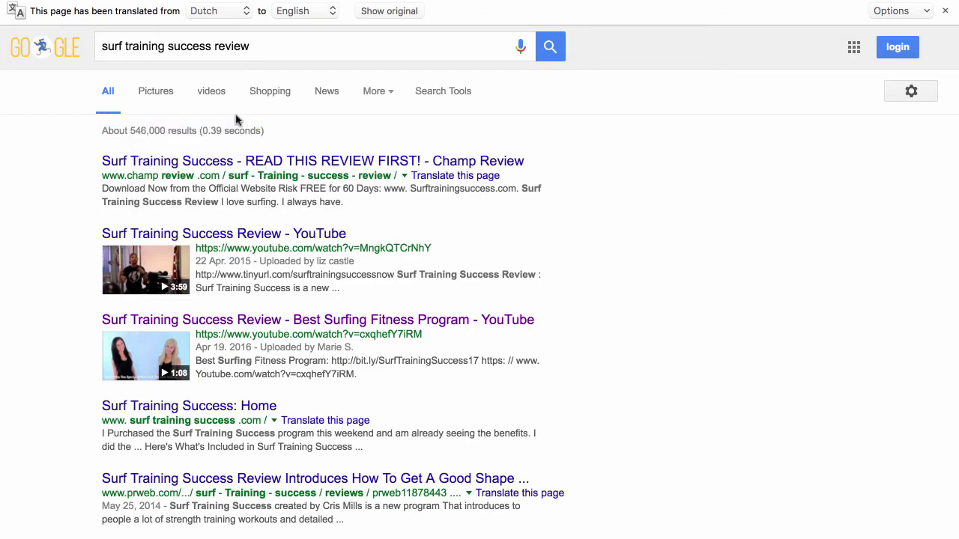
triple_click(194, 125)
left_click_drag(200, 131, 130, 130)
left_click(74, 178)
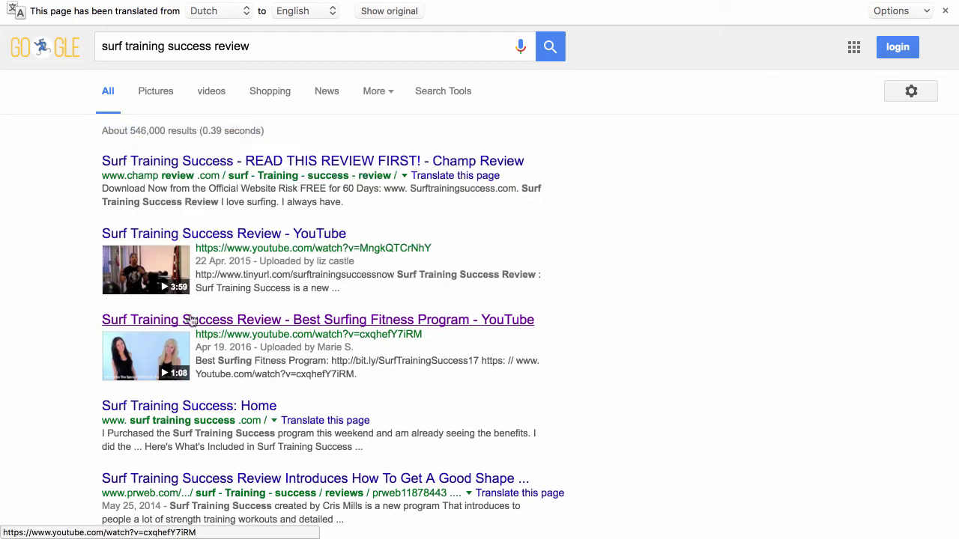
mouse_move(254, 328)
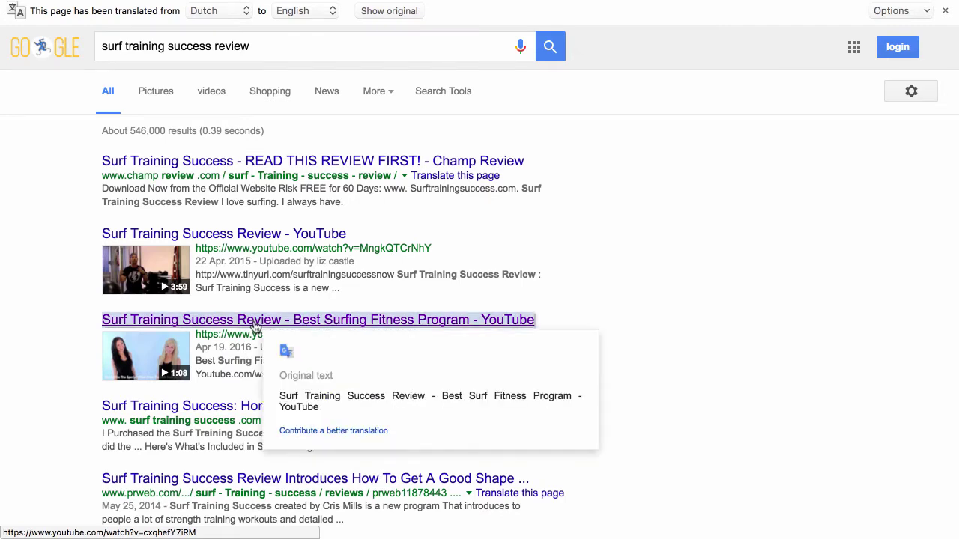
double_click(134, 130)
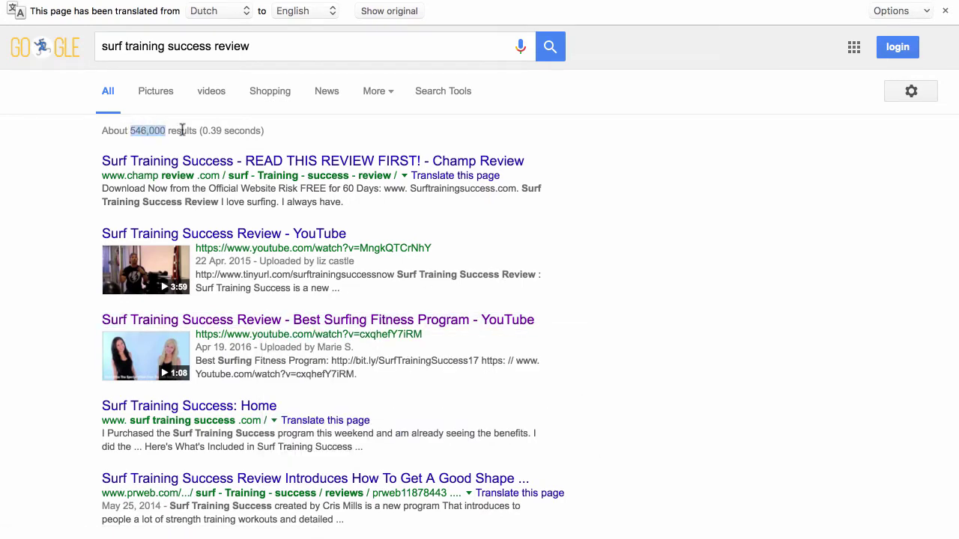
triple_click(191, 131)
left_click(91, 171)
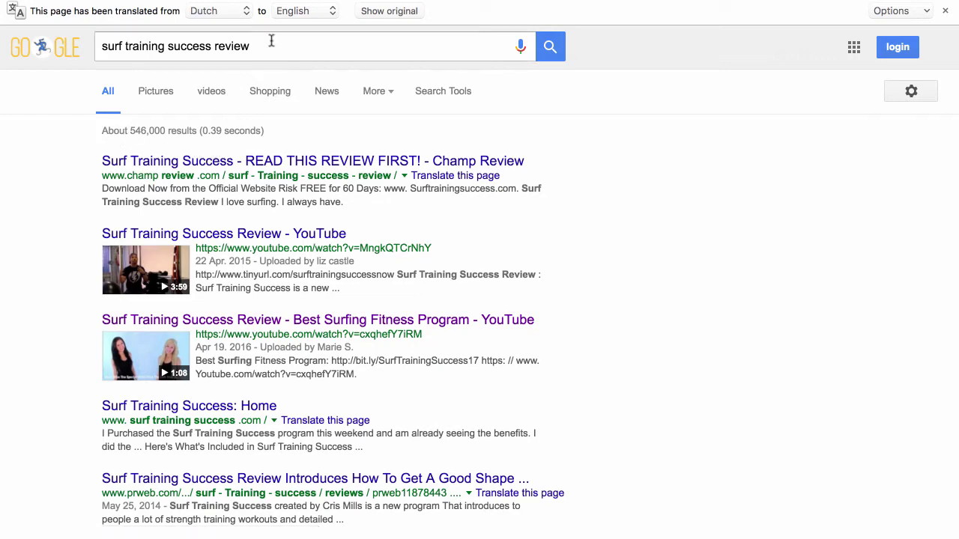
Step: Replace the Google query with 'fitness', search, and look over the translated local gym results
left_click_drag(271, 46, 0, 45)
type("fitness")
key("Return")
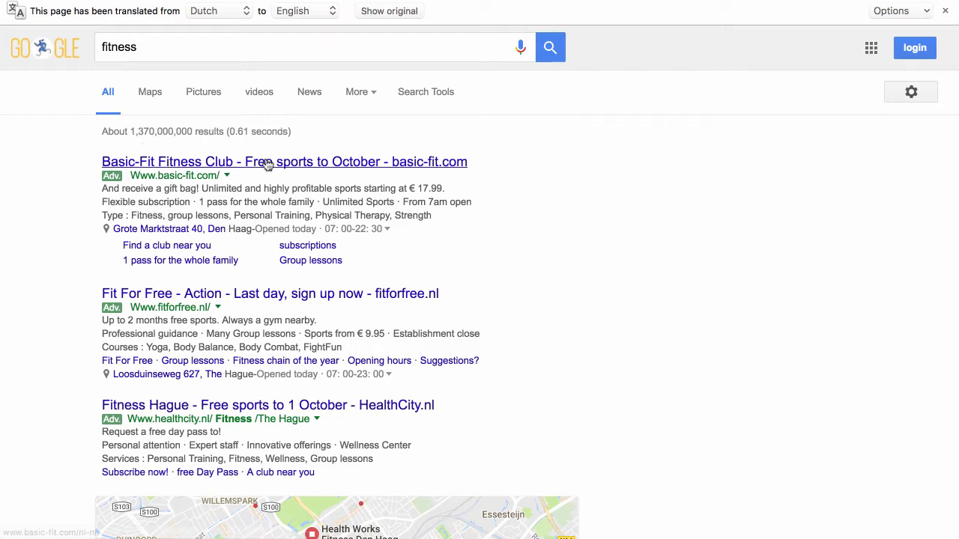
mouse_move(267, 164)
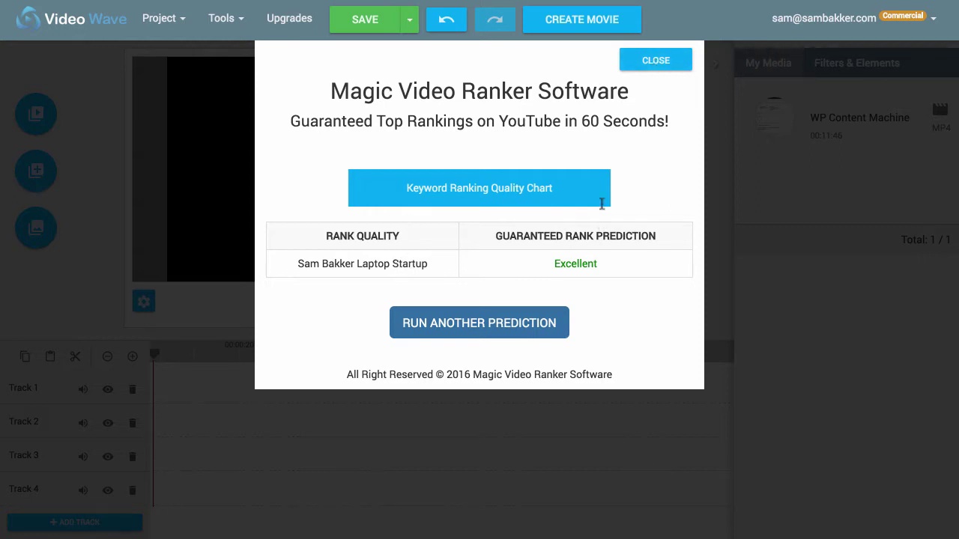
Step: Close the Magic Video Ranker dialog and show the Filters & Elements tab
left_click(655, 66)
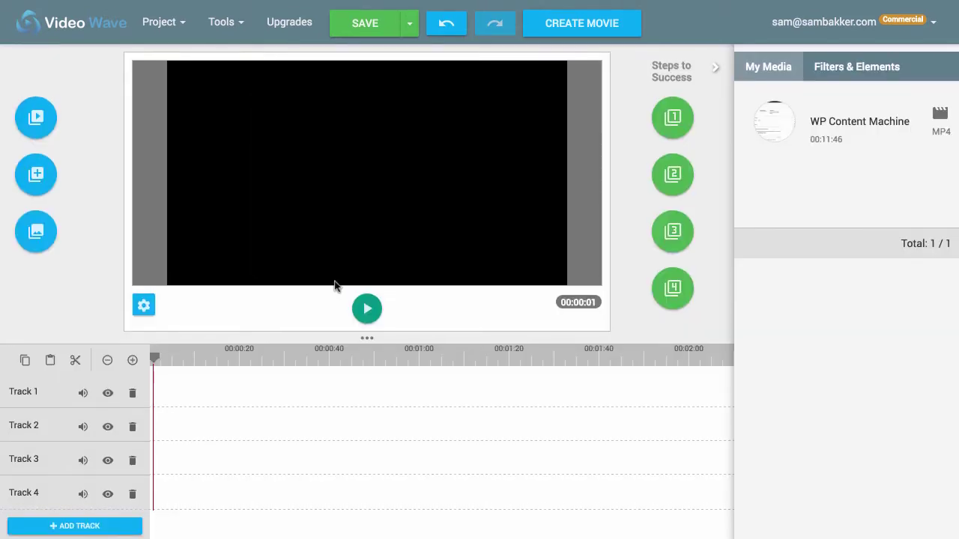
left_click(856, 67)
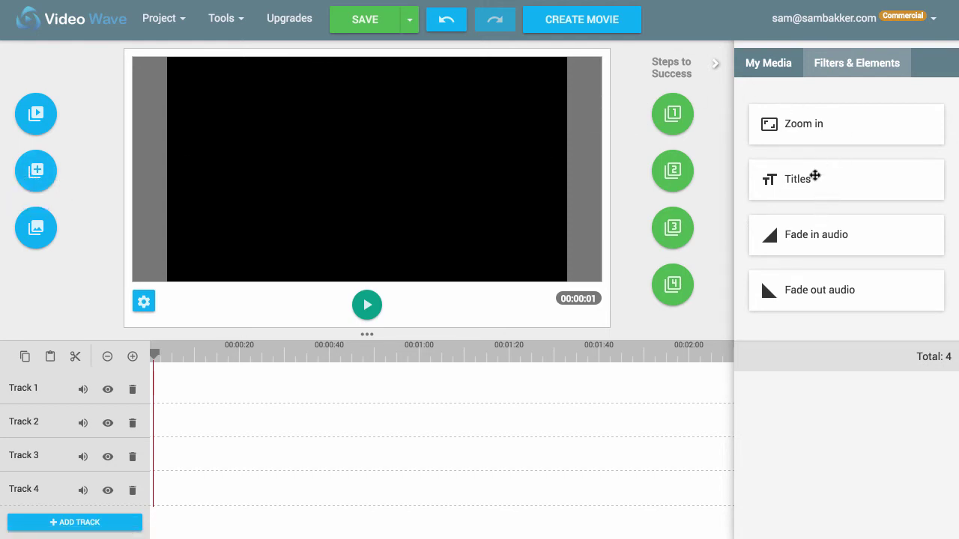
Step: Drag a Titles clip to the start of Track 1, trim it to a few seconds, and open its options
left_click_drag(815, 178, 191, 386)
left_click(151, 349)
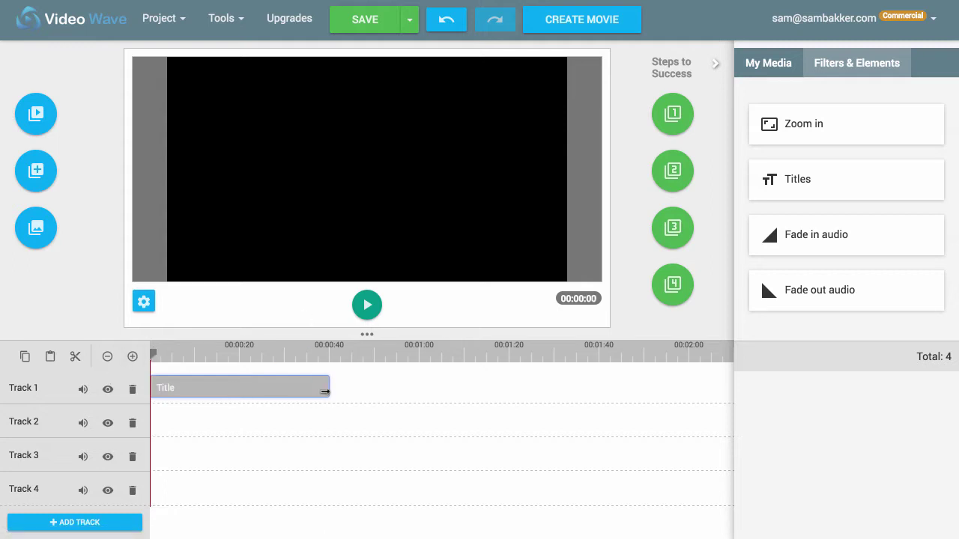
left_click_drag(324, 391, 173, 385)
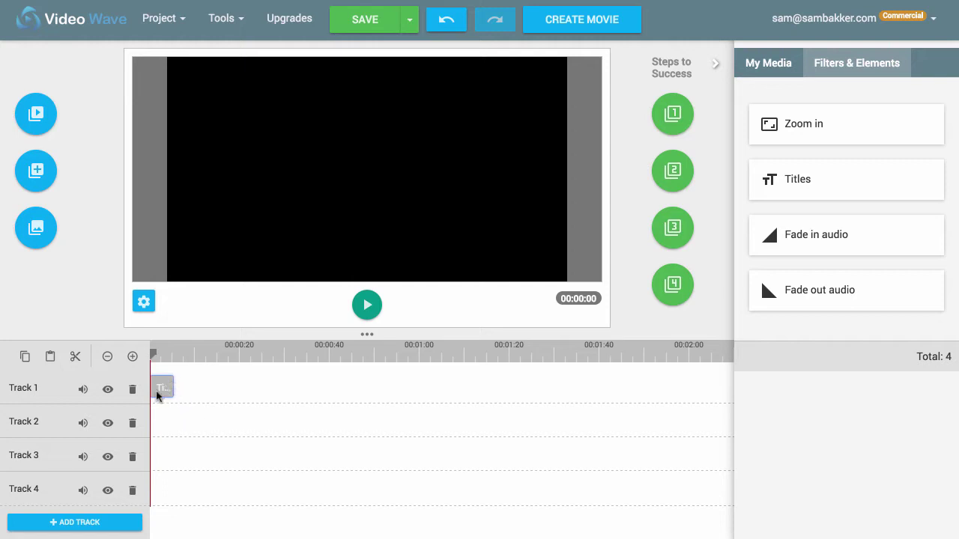
right_click(157, 390)
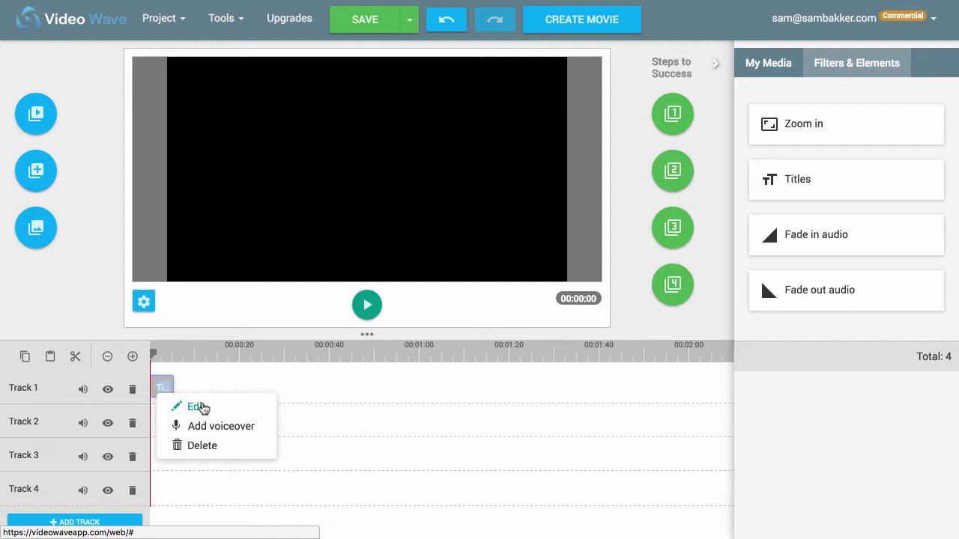
Step: Record a voiceover with microphone access allowed, then play the project and select the Track 2 clip
left_click(206, 428)
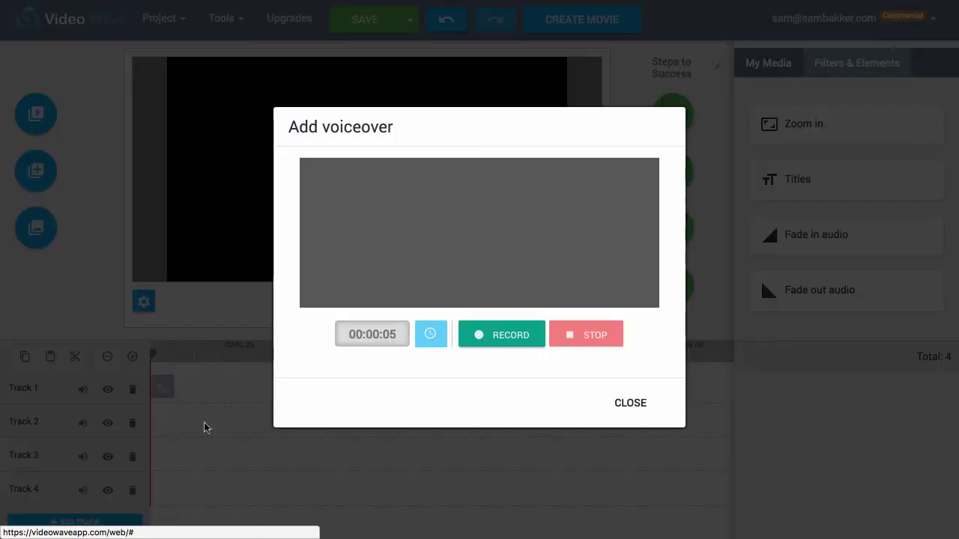
left_click(511, 334)
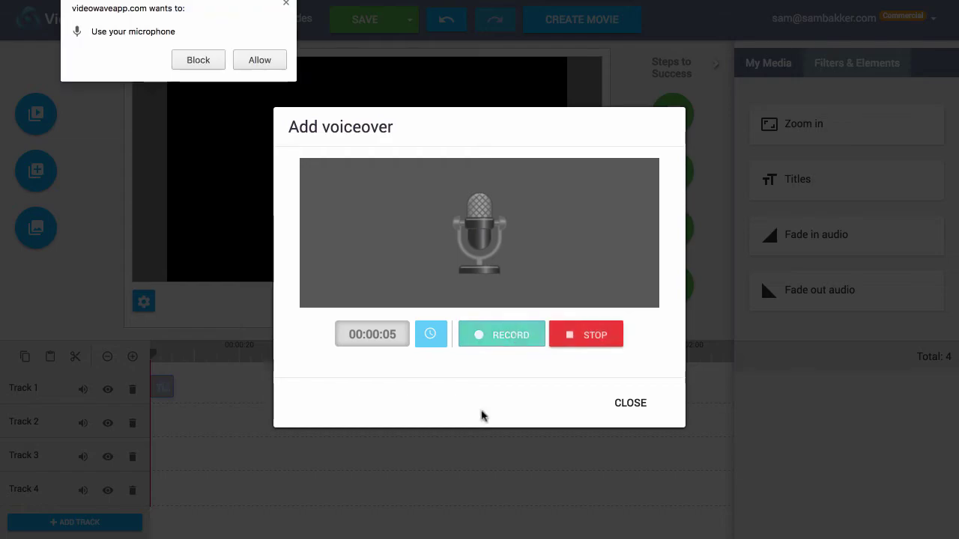
left_click(254, 58)
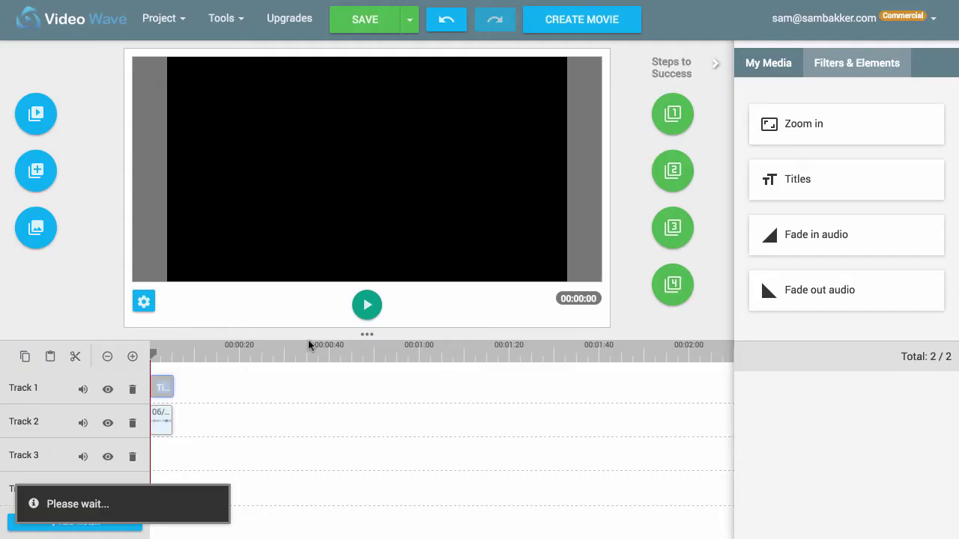
left_click(367, 304)
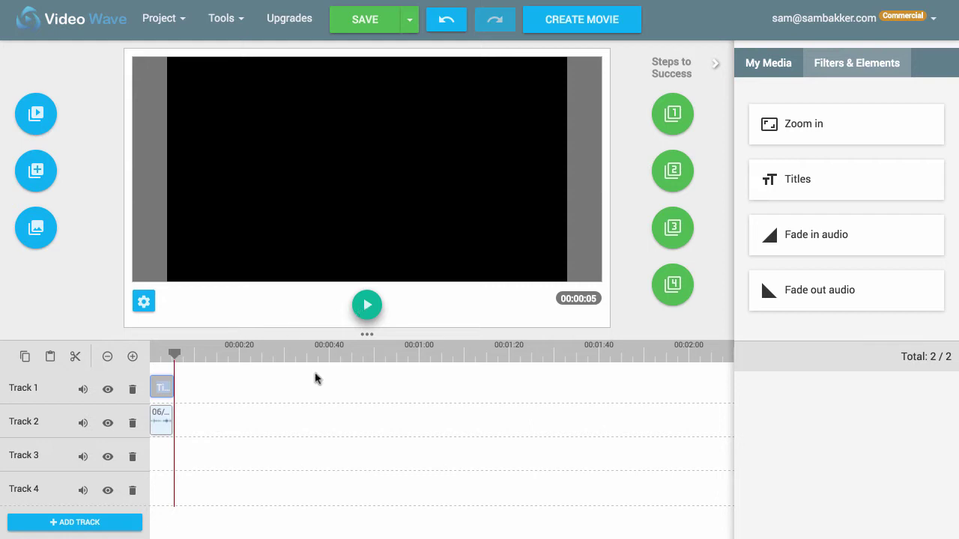
left_click(159, 419)
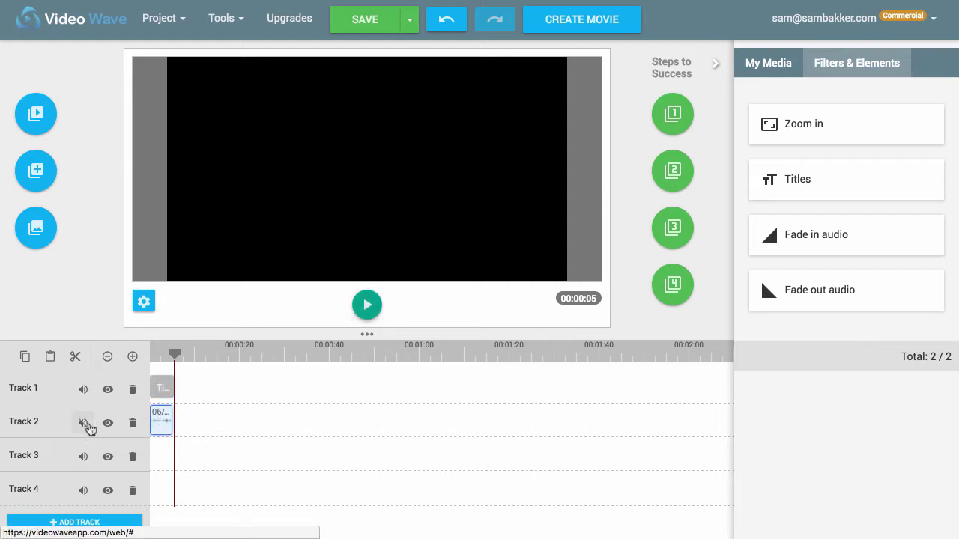
Step: Raise the Track 2 voiceover clip's volume to about 150% and move the playhead back to 00:00:02
right_click(162, 427)
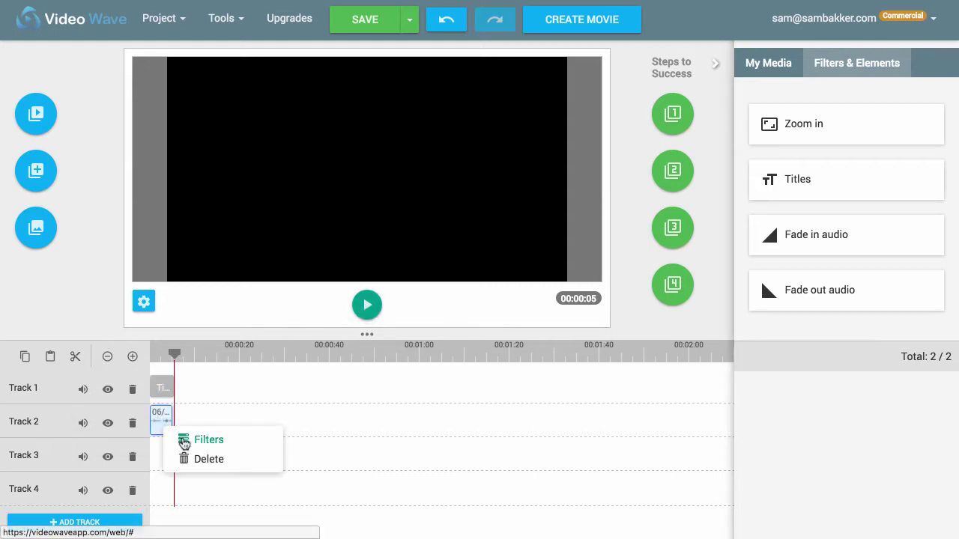
left_click(201, 441)
left_click_drag(152, 123, 190, 122)
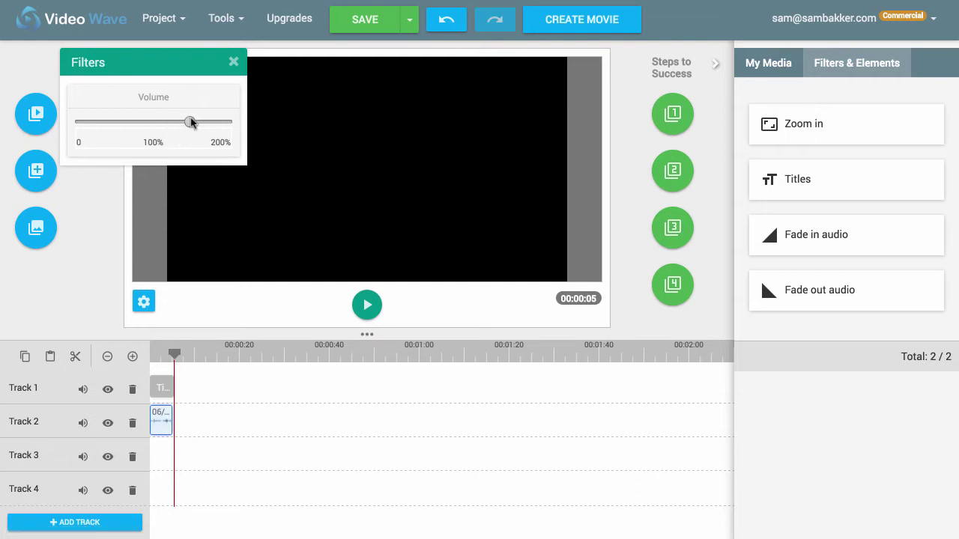
left_click(233, 62)
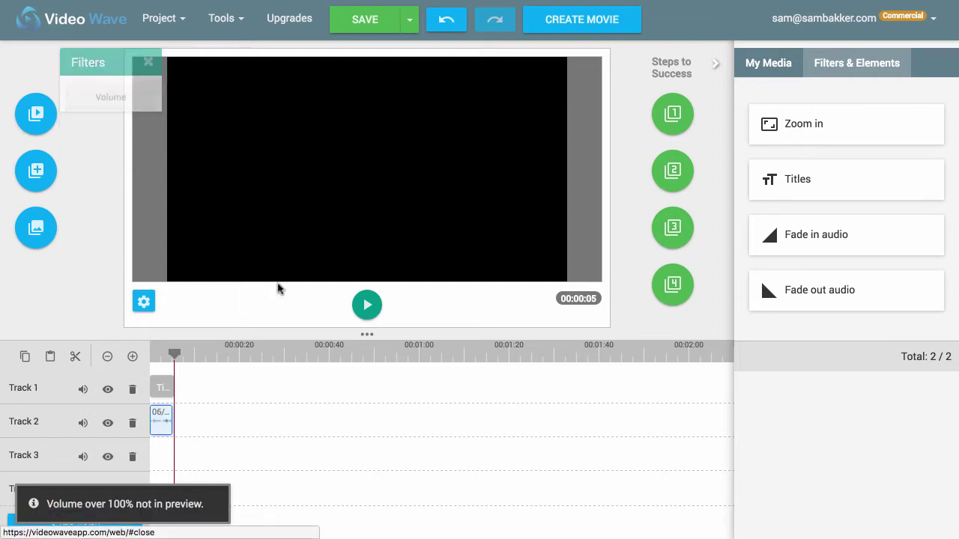
left_click_drag(171, 353, 157, 350)
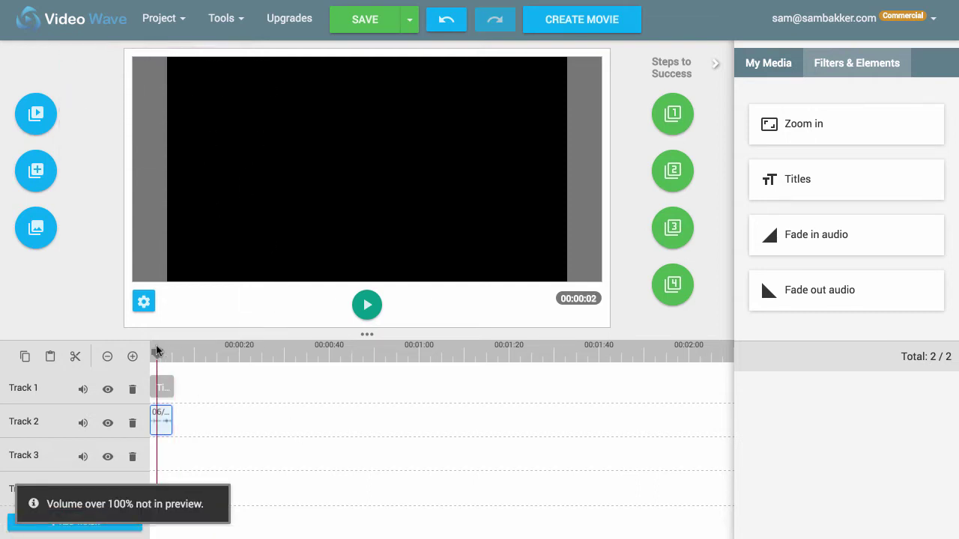
left_click(160, 384)
Step: Add a new text element to the Track 1 title clip and select its New text placeholder
left_click(186, 393)
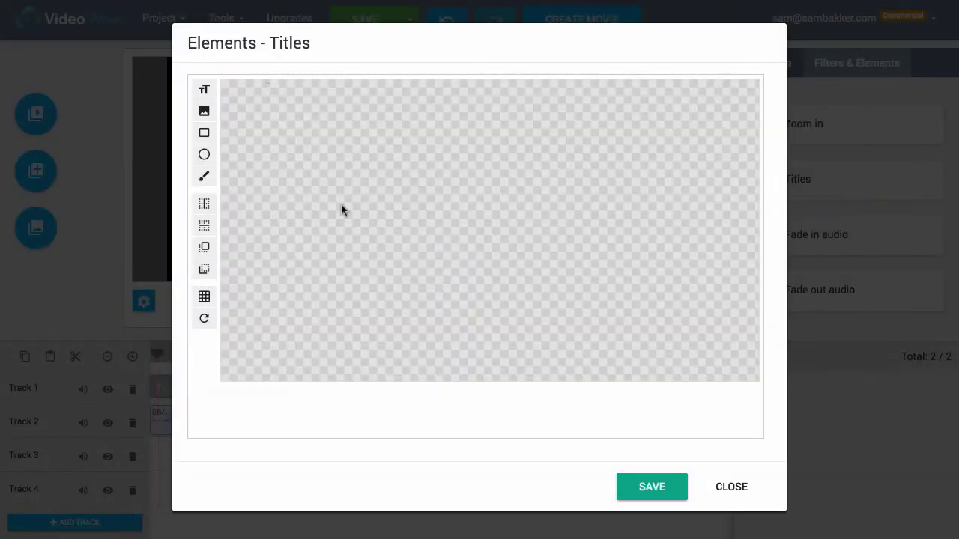
left_click(204, 89)
left_click(343, 124)
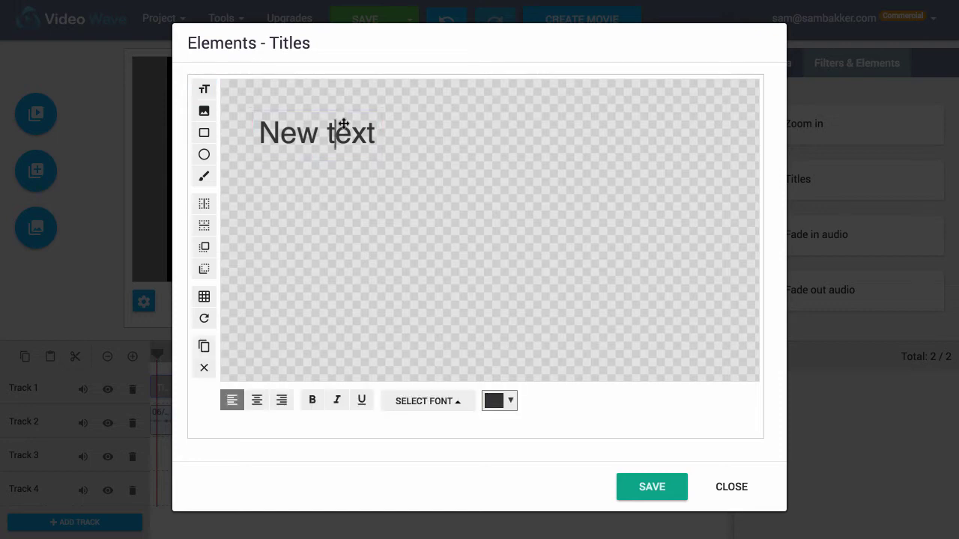
left_click_drag(376, 133, 252, 129)
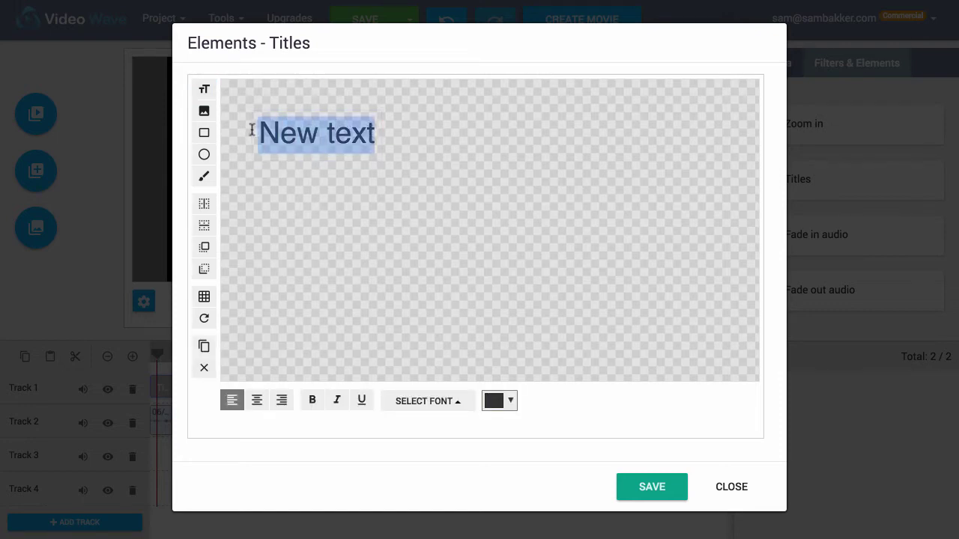
type("Welcome To Laptop Startup  ")
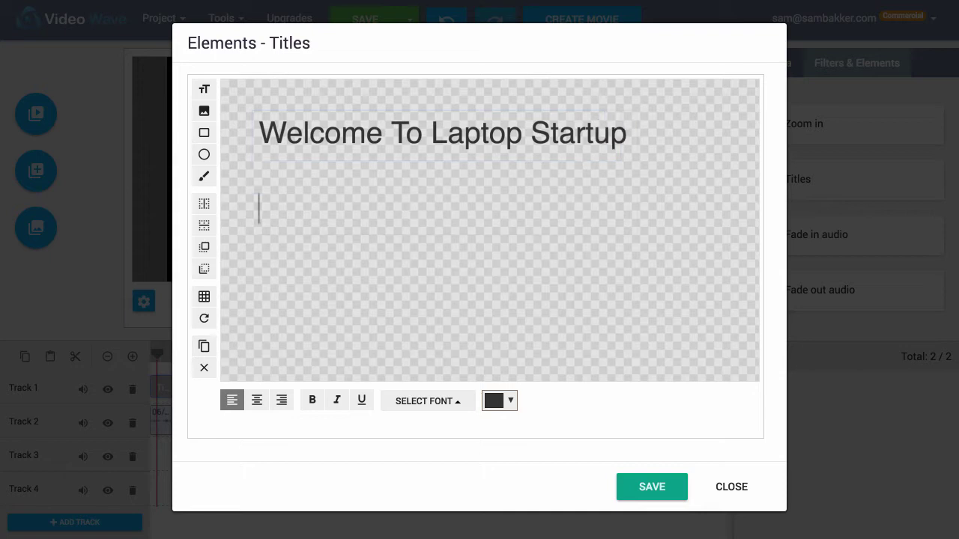
type("http://lp")
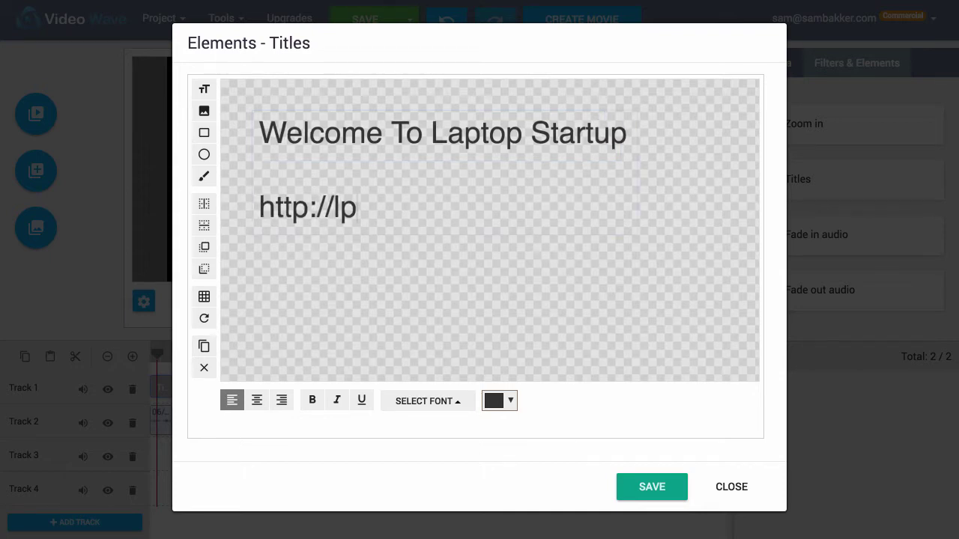
key("BackSpace")
type("aptopstgart")
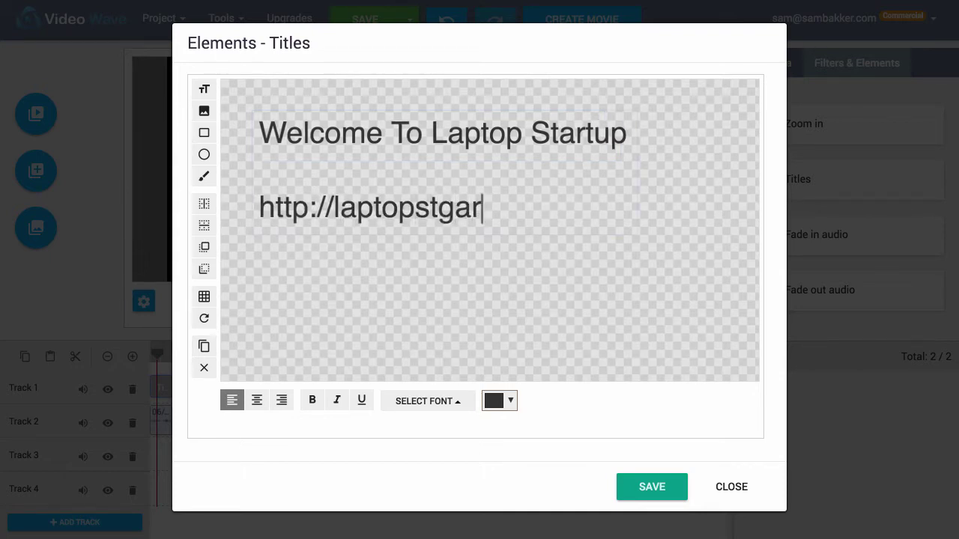
key("BackSpace")
key("BackSpace")
key("BackSpace")
key("BackSpace")
type("artiup")
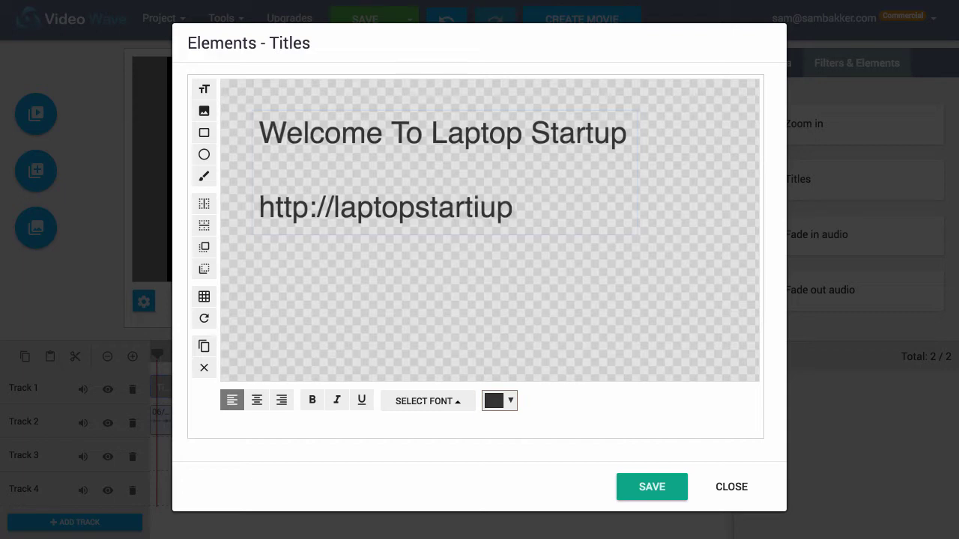
key("BackSpace")
key("BackSpace")
key("BackSpace")
type("up")
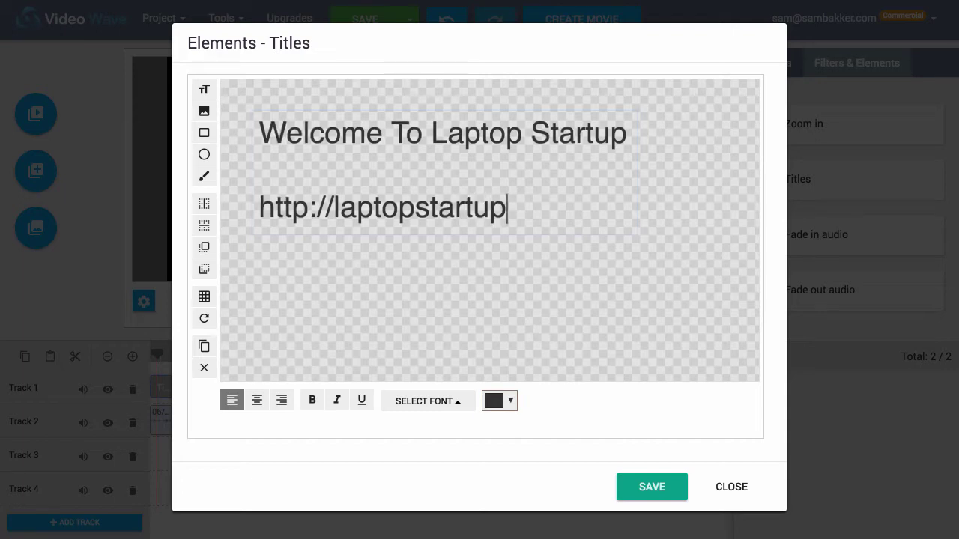
type(".com/go")
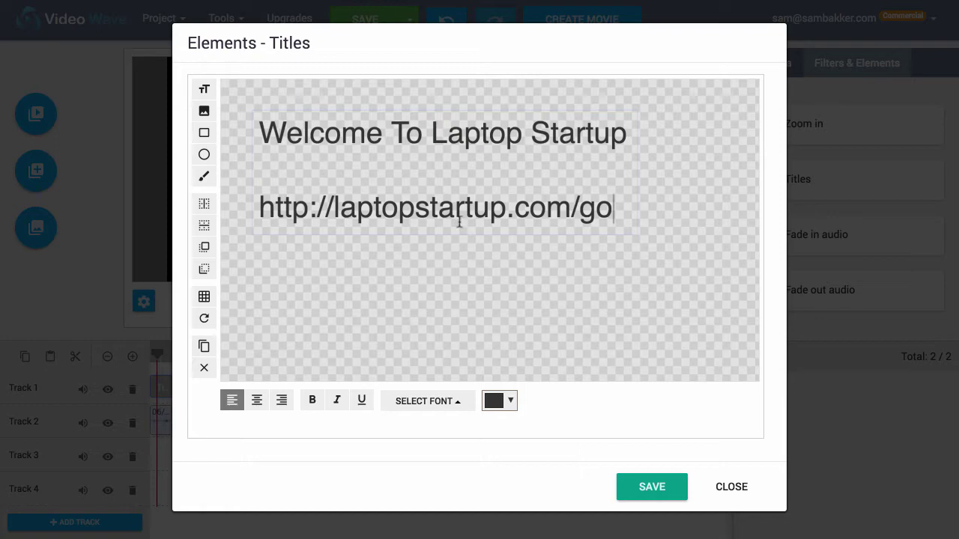
Step: Centre the title text in the frame and save the title clip
left_click(484, 346)
left_click_drag(464, 209, 515, 254)
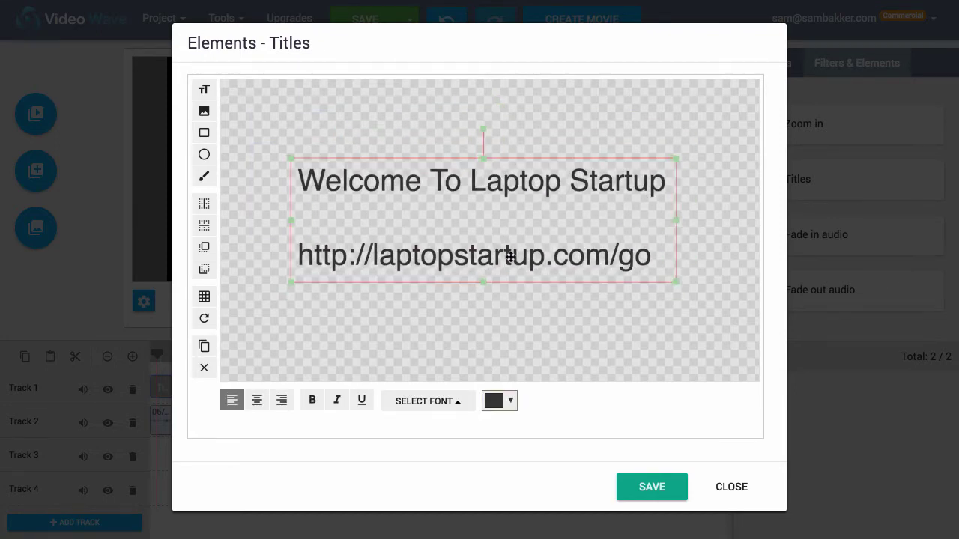
left_click(648, 486)
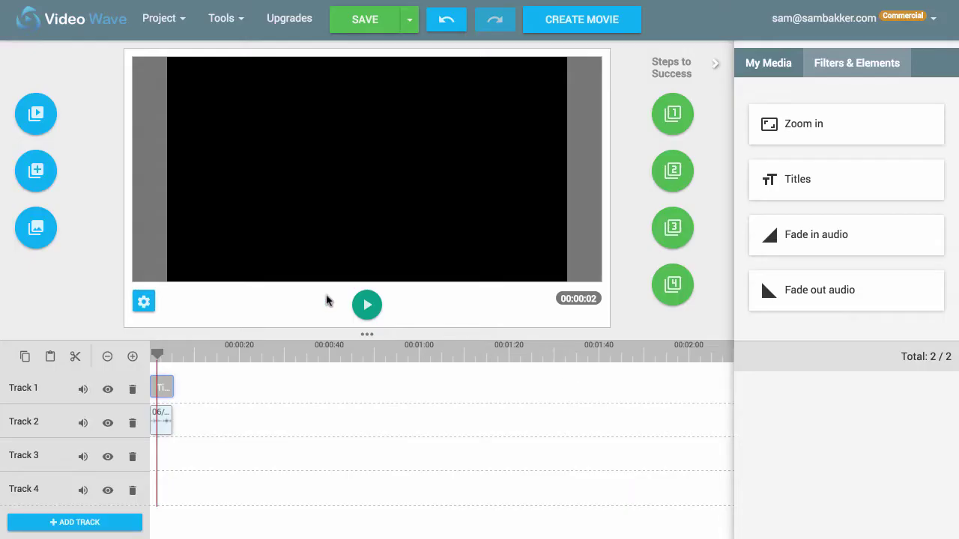
Step: Play the preview from the beginning and pause at 00:00:05, with the title showing
left_click_drag(157, 359, 152, 359)
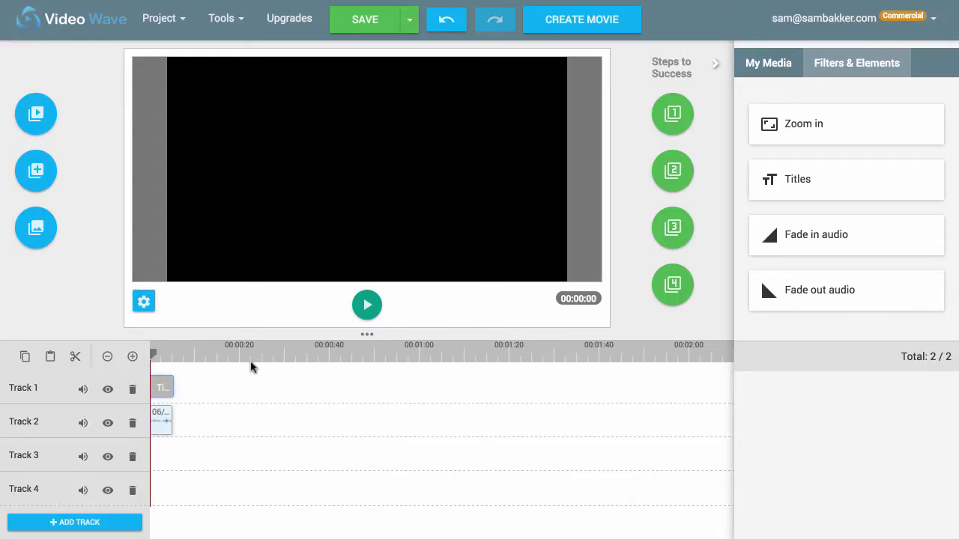
left_click(366, 304)
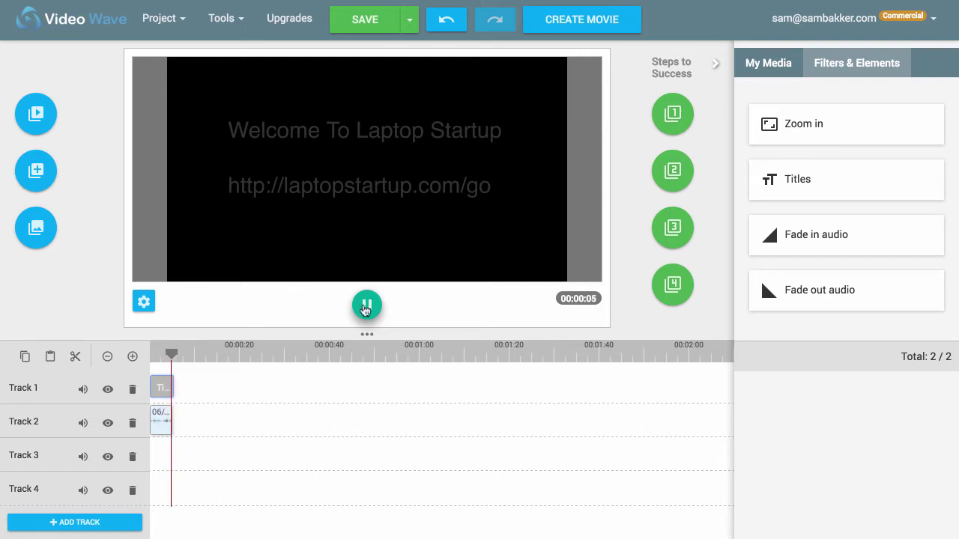
left_click(365, 310)
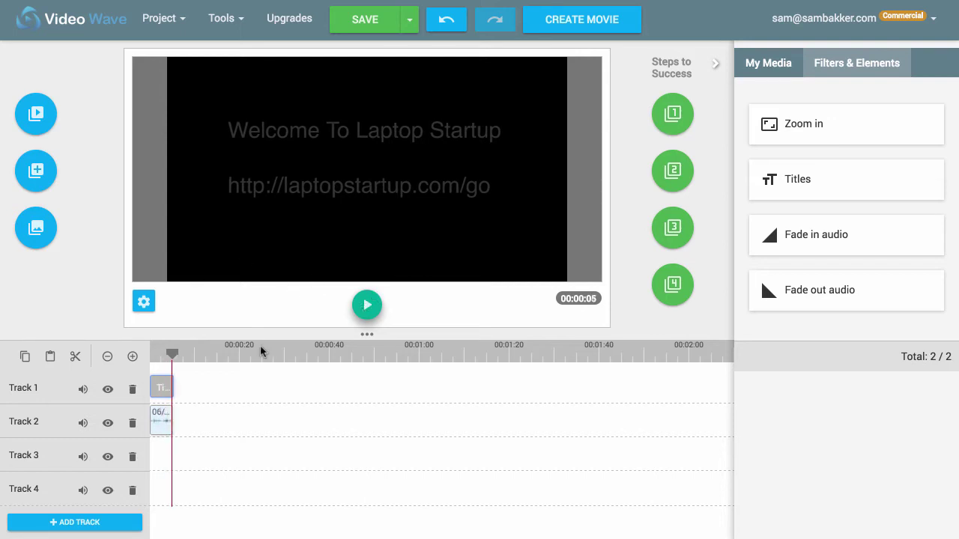